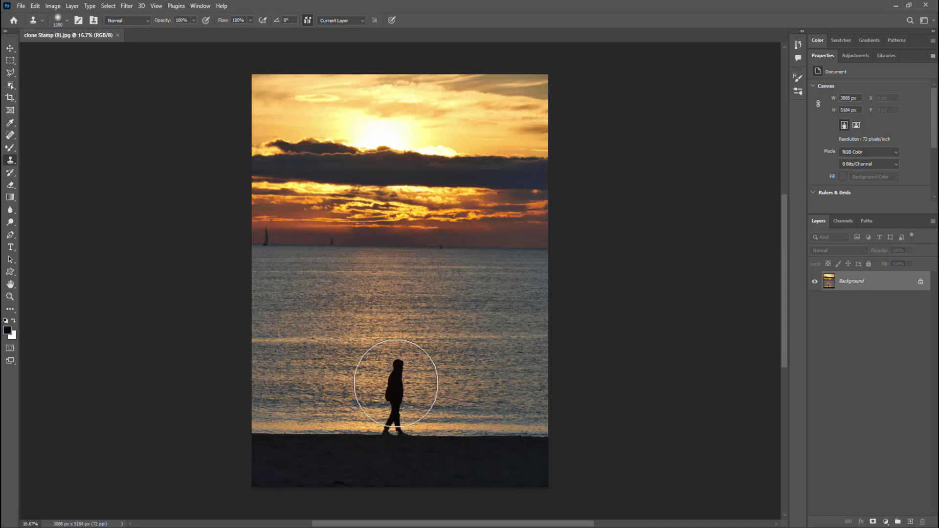
Step: Enlarge the Clone Stamp brush to 1400 px and sample the water beside the walking person as the clone source
key("bracketright")
key("bracketright")
key("bracketright")
key("bracketright")
key("bracketright")
key("bracketright")
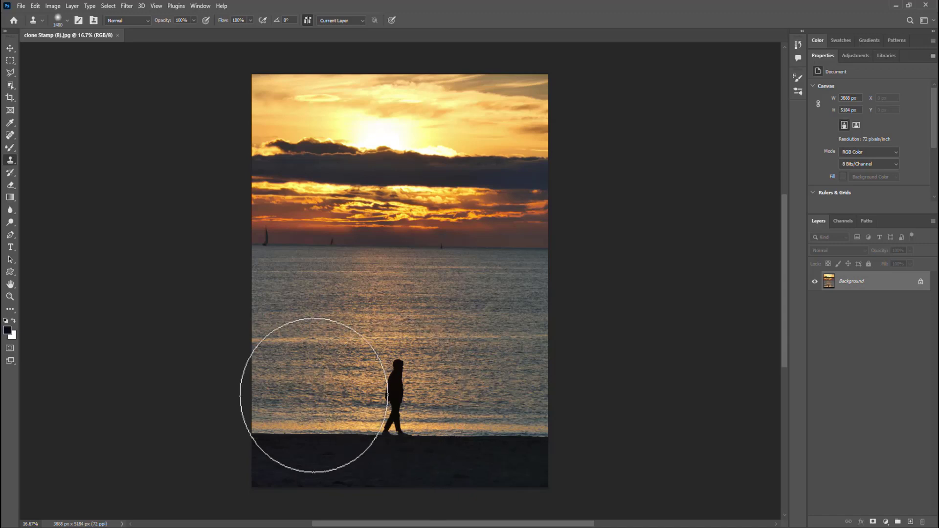
key("alt")
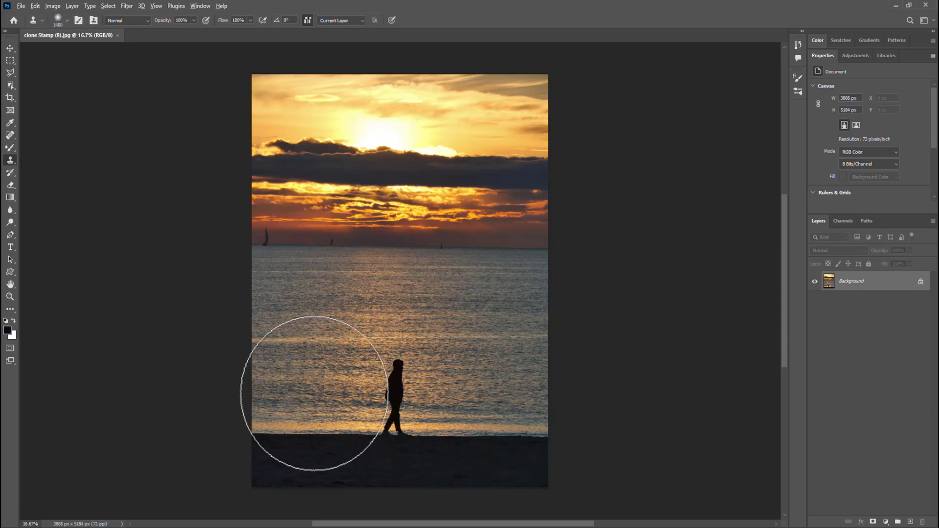
key("alt")
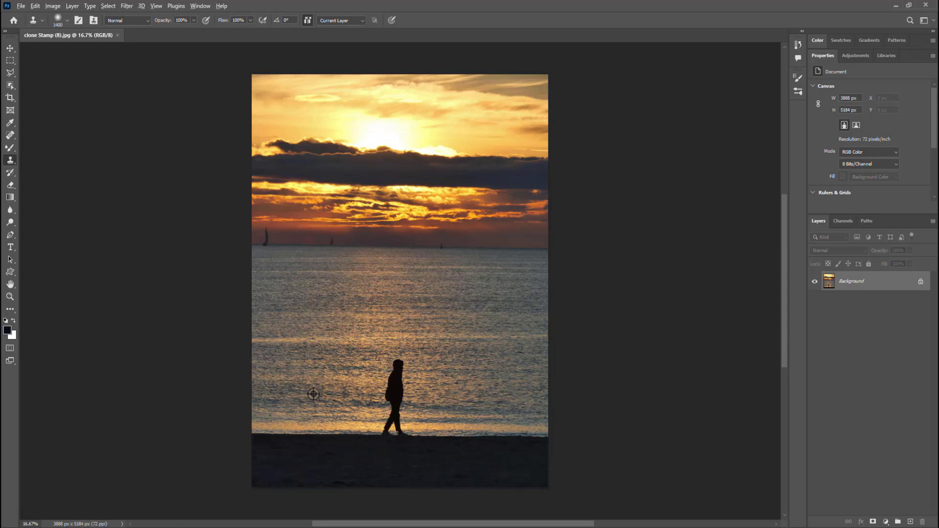
left_click(313, 395, "alt")
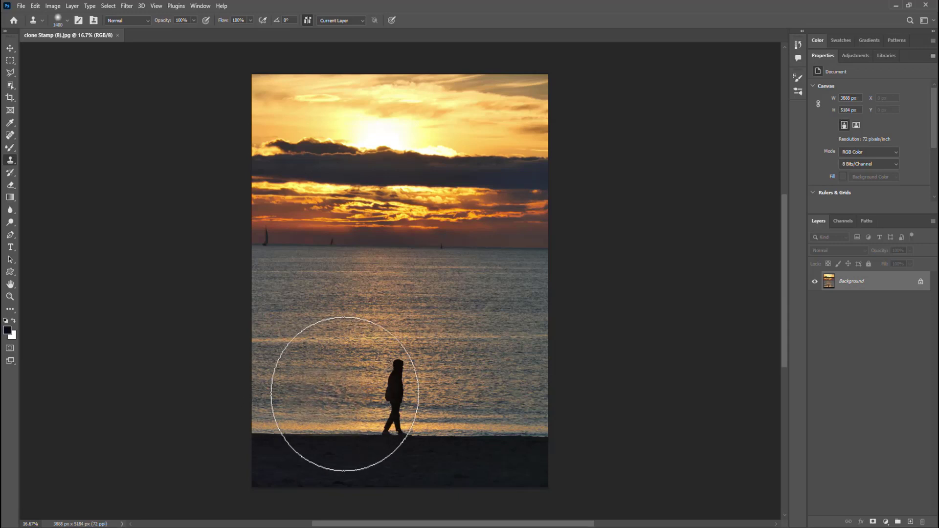
Step: Try cloning the sampled water over the person, the clouds and the horizon, undoing each stroke
mouse_move(359, 371)
left_mouse_down()
mouse_move(377, 342)
mouse_move(403, 362)
left_mouse_up()
key("ctrl+z")
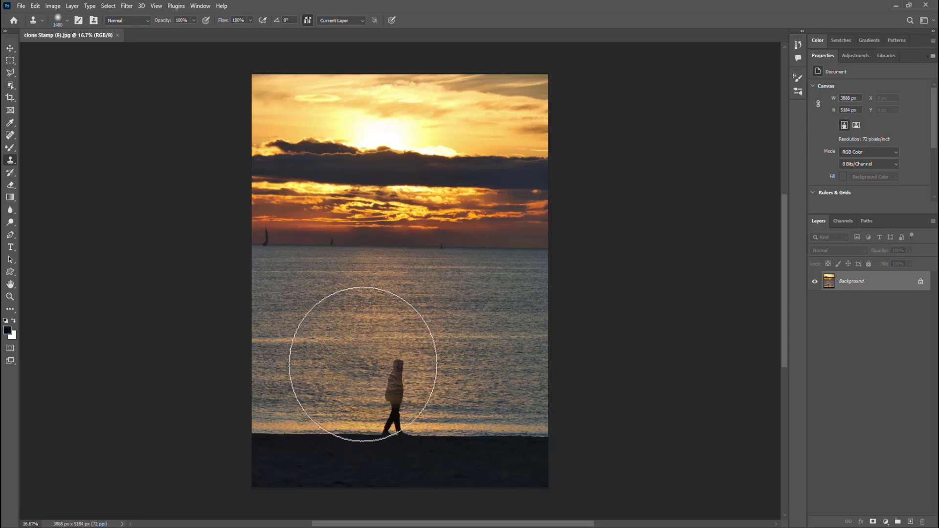
mouse_move(365, 161)
left_mouse_down()
mouse_move(355, 142)
mouse_move(328, 149)
mouse_move(378, 147)
left_mouse_up()
key("ctrl+z")
left_click_drag(392, 178, 404, 219)
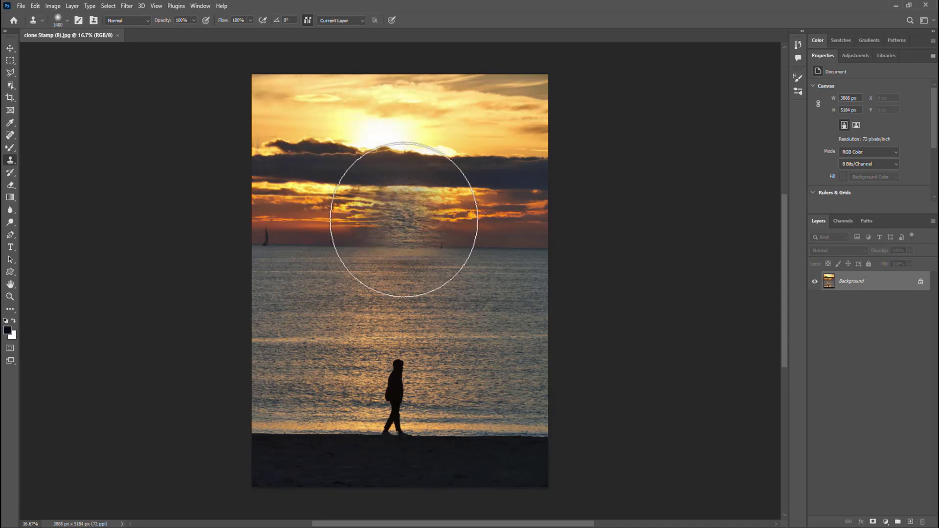
key("ctrl+z")
left_click_drag(289, 252, 300, 278)
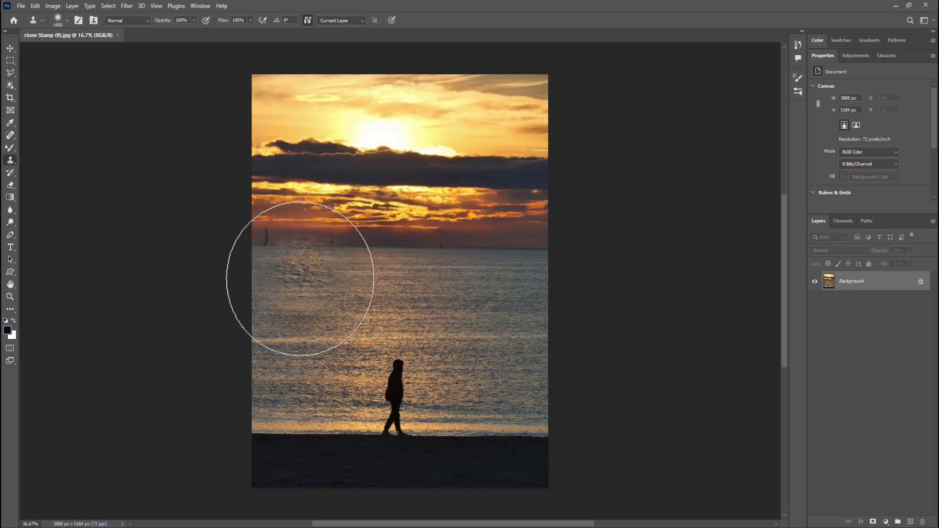
key("ctrl+z")
Step: Remove the walking person by cloning the sampled water and shoreline over the silhouette
mouse_move(323, 361)
left_mouse_down()
mouse_move(330, 387)
mouse_move(367, 397)
mouse_move(395, 400)
mouse_move(403, 384)
mouse_move(391, 391)
mouse_move(395, 405)
mouse_move(396, 384)
mouse_move(394, 413)
mouse_move(398, 369)
mouse_move(404, 382)
mouse_move(396, 379)
mouse_move(386, 398)
left_mouse_up()
left_click(393, 411)
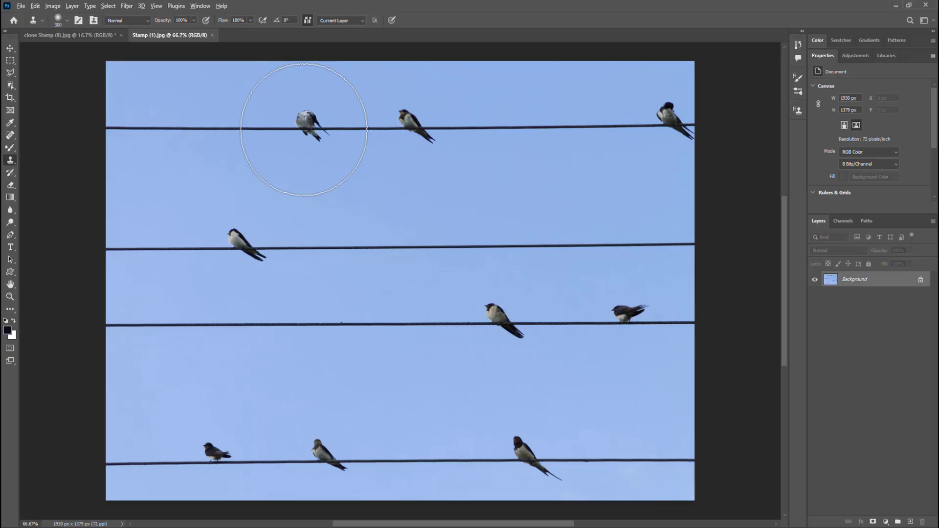
Step: In Stamp (1).jpg, sample the first bird on the uppermost wire and clone it onto the second wire
left_click(306, 125)
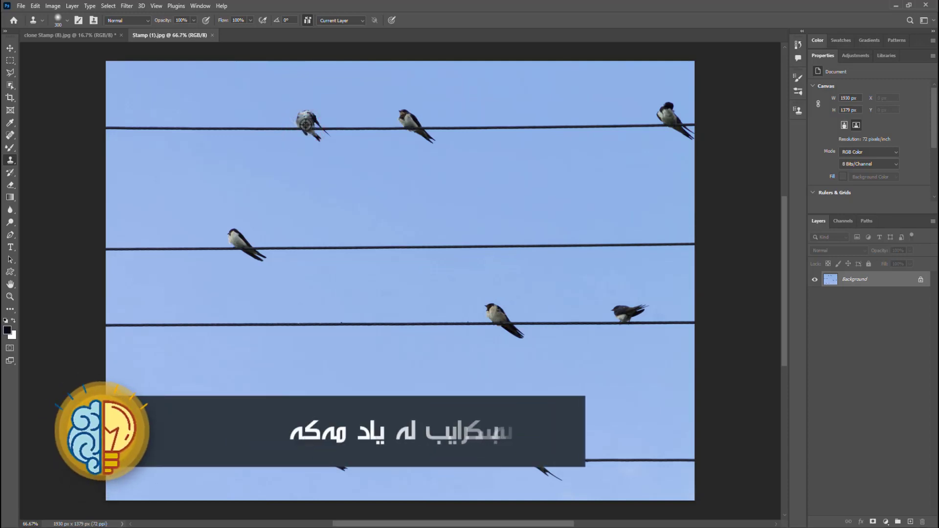
left_click(303, 126)
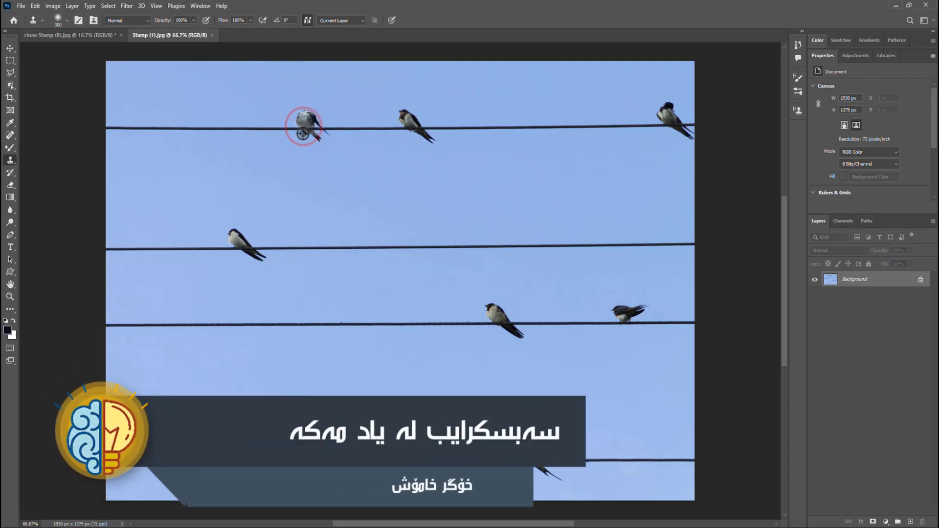
mouse_move(304, 126)
left_mouse_down()
mouse_move(302, 137)
mouse_move(298, 117)
mouse_move(315, 117)
mouse_move(279, 109)
mouse_move(284, 125)
mouse_move(242, 123)
left_mouse_up()
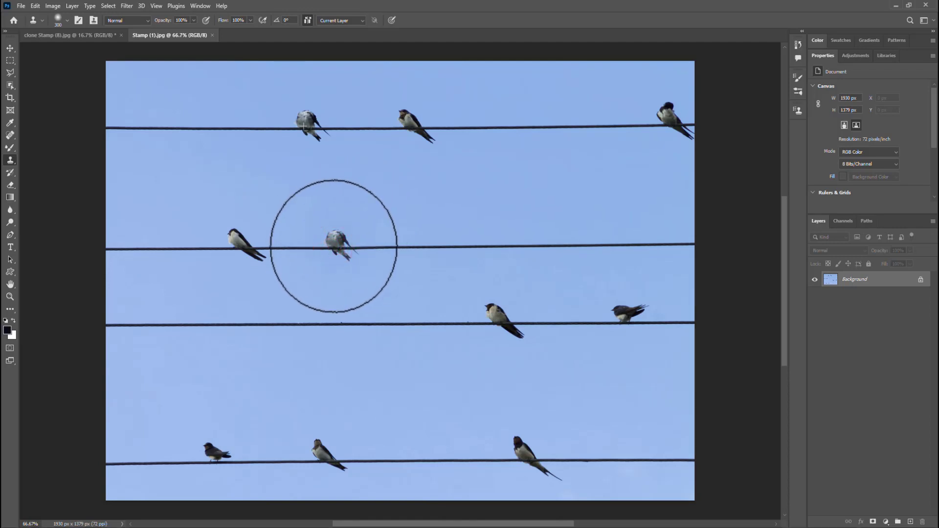
left_click(334, 246)
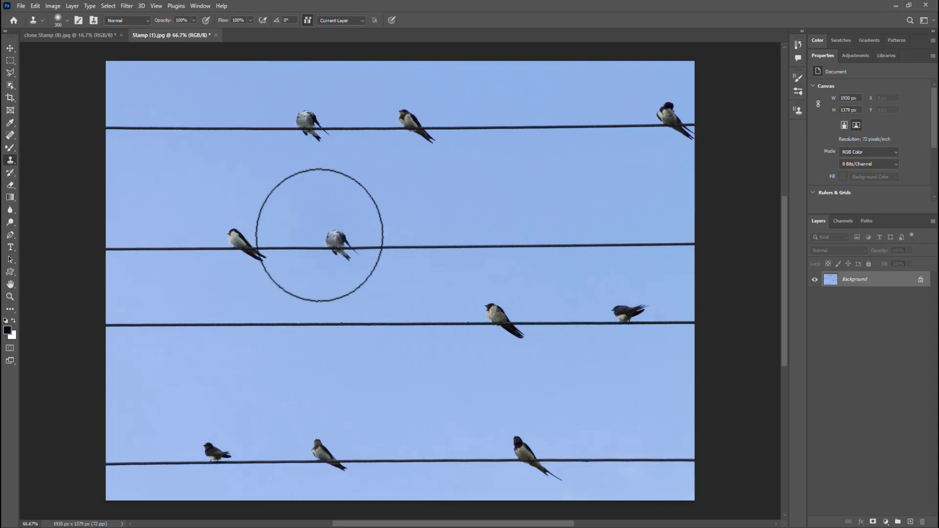
left_click_drag(178, 218, 157, 241)
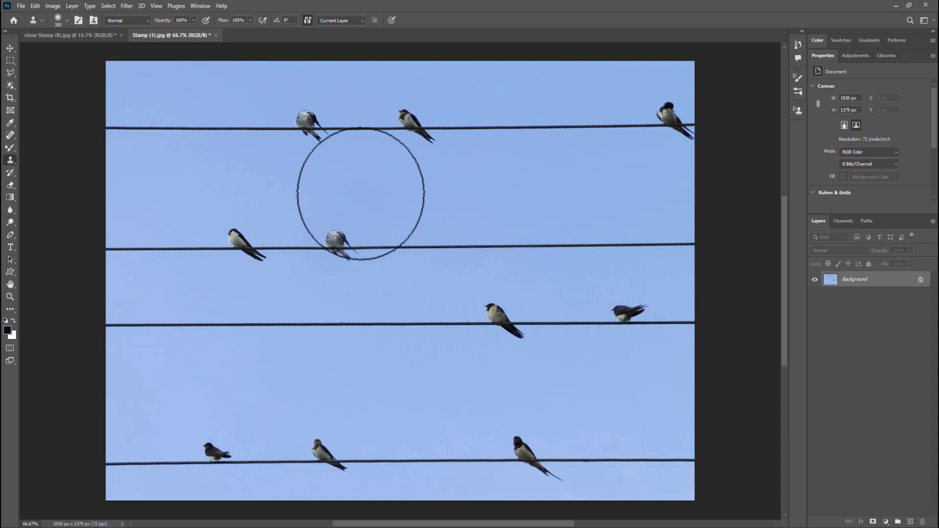
Step: Resample the first bird on the uppermost wire and clone that wire's row of birds along the third wire
left_click(308, 127, "alt")
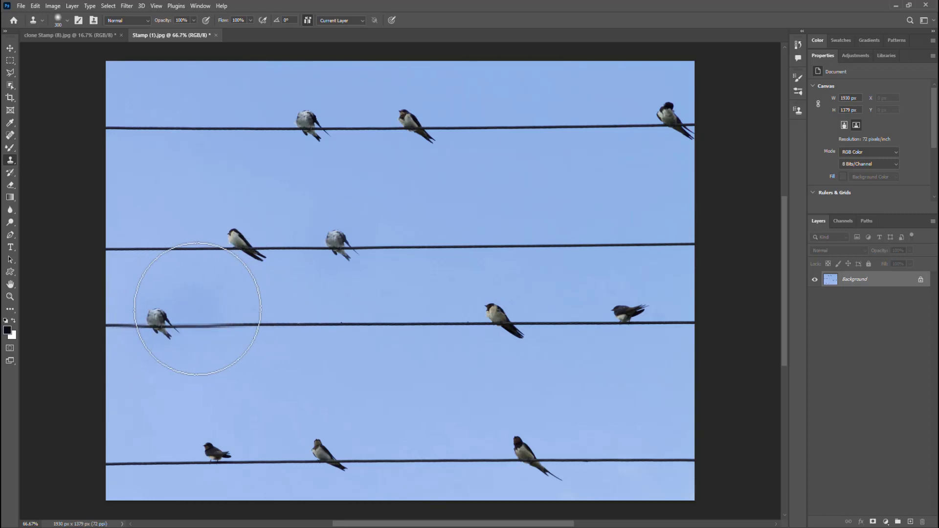
left_click(194, 305)
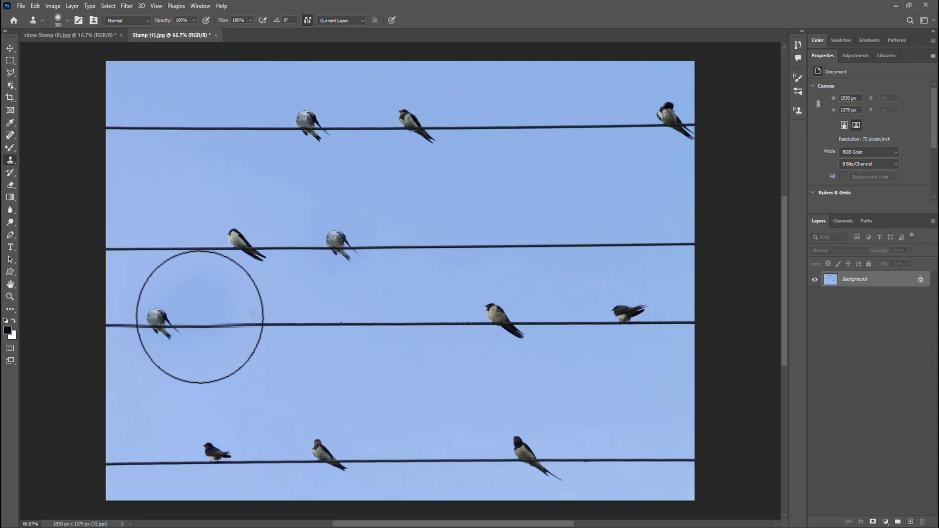
mouse_move(200, 317)
left_mouse_down()
mouse_move(392, 333)
mouse_move(552, 324)
left_mouse_up()
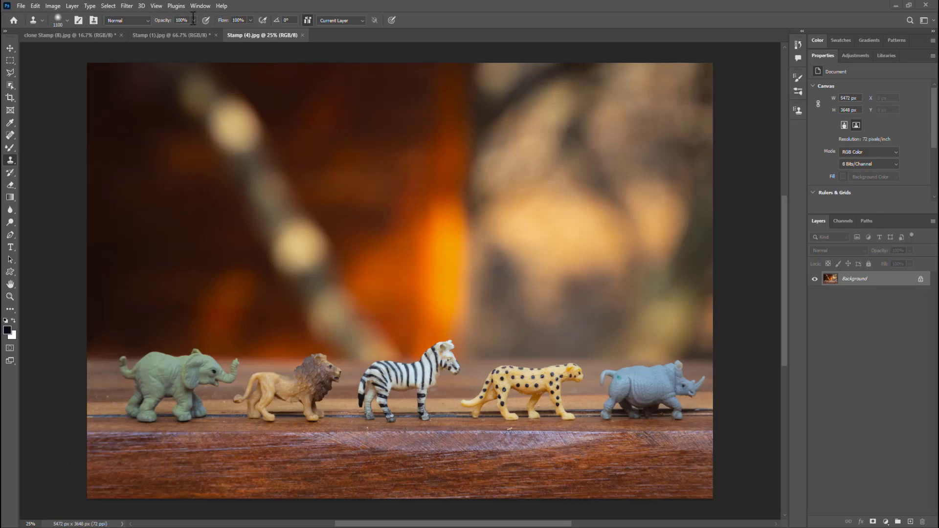
Step: Display the Clone Source settings for the toy animals photo, Stamp (4).jpg
left_click(95, 21)
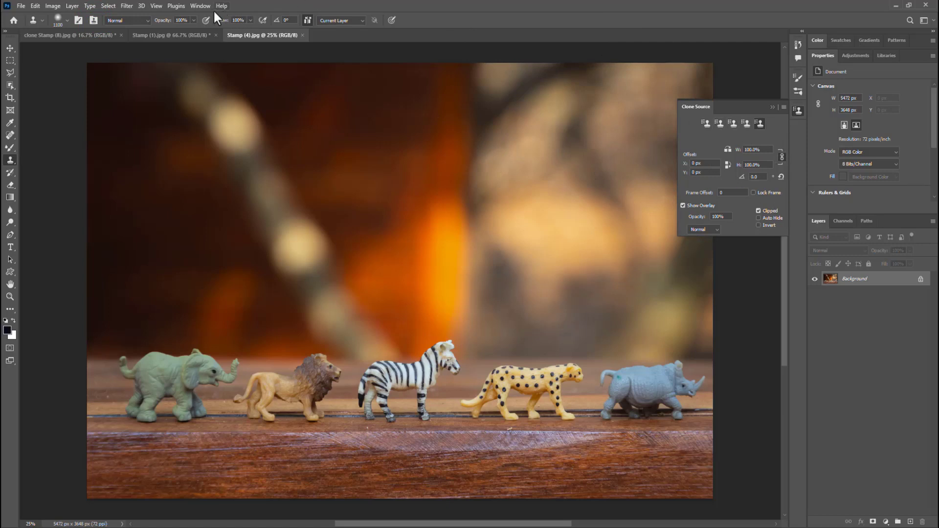
left_click(200, 8)
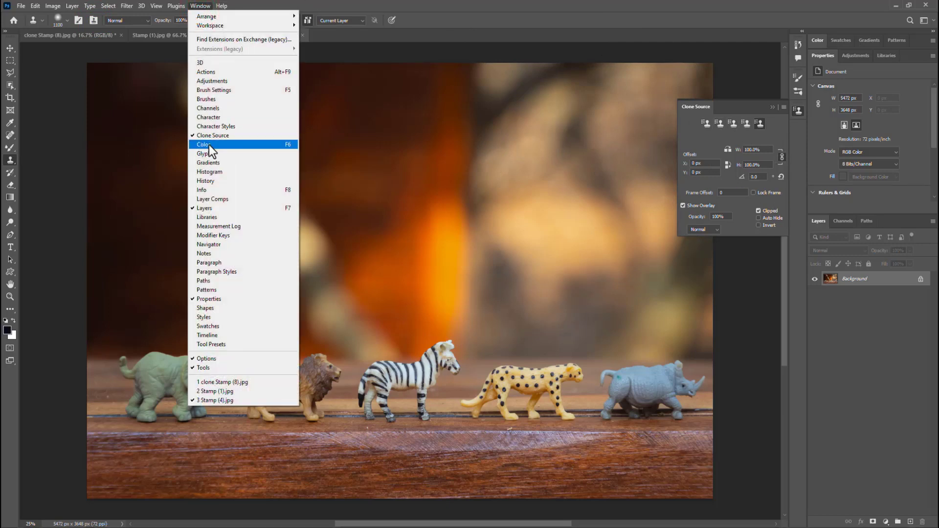
left_click(495, 2)
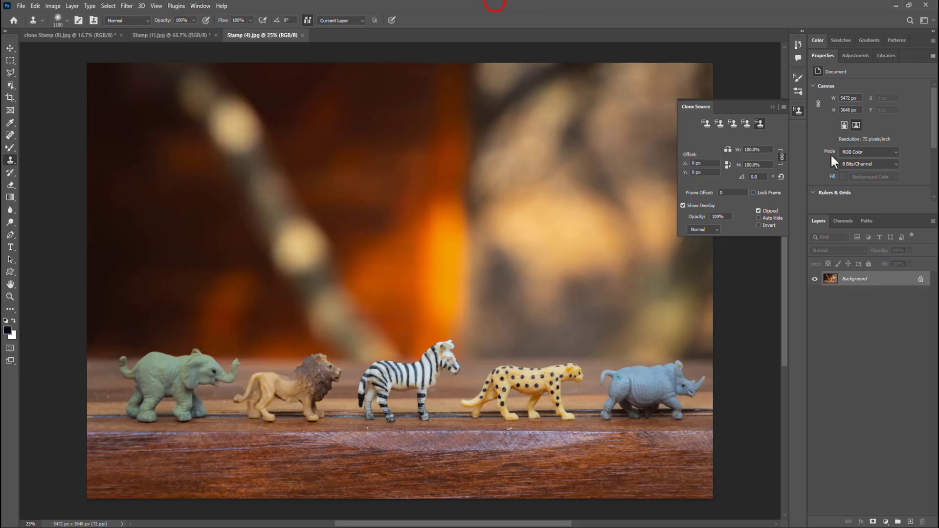
Step: Store the elephant, lion, zebra, leopard and rhino toys as clone sources one to five, in that order
left_click(705, 125)
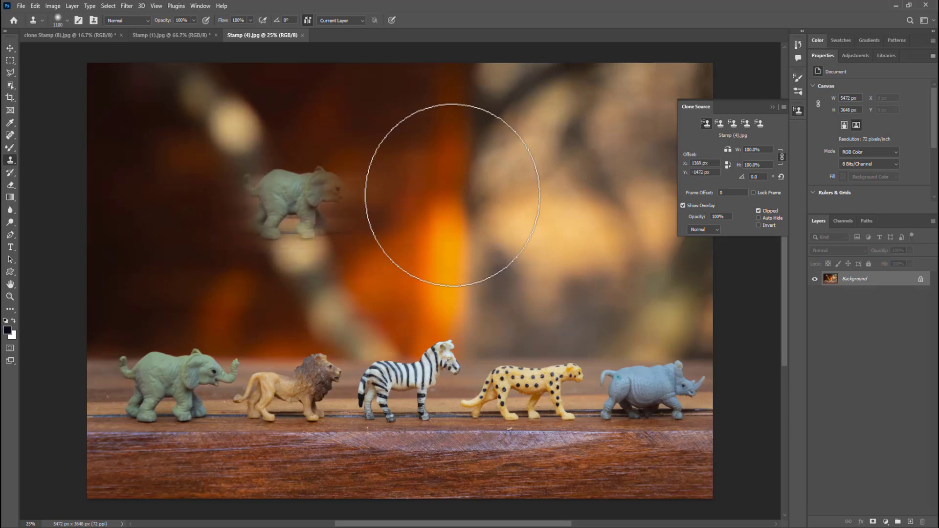
left_click(720, 124)
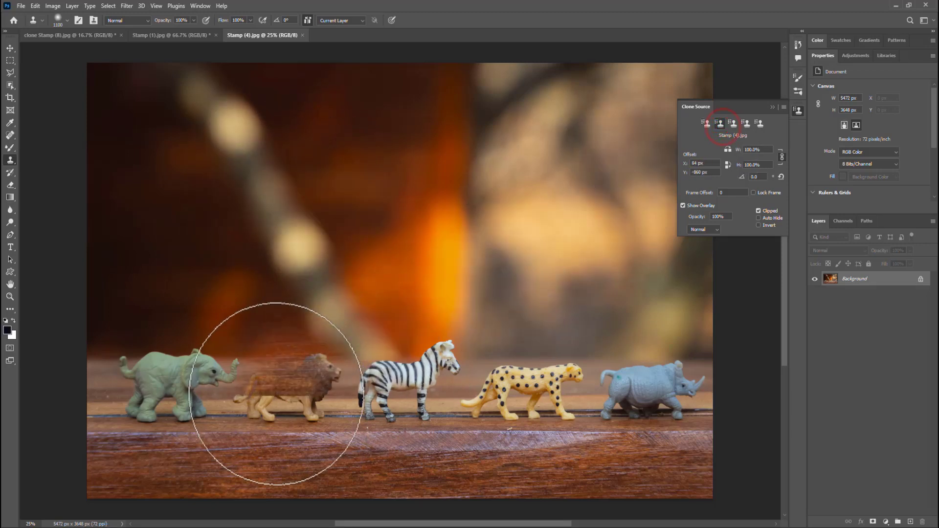
left_click(289, 397, "alt")
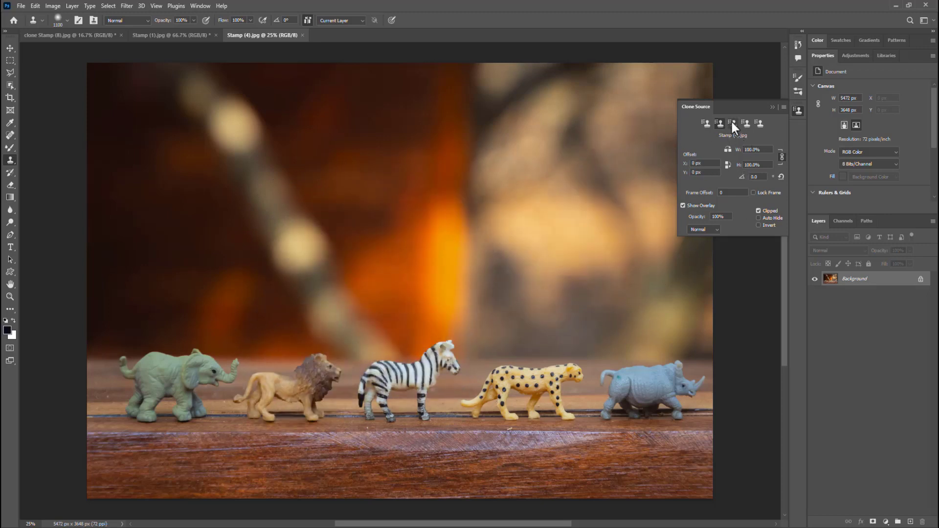
left_click(396, 374, "alt")
left_click(526, 402, "alt")
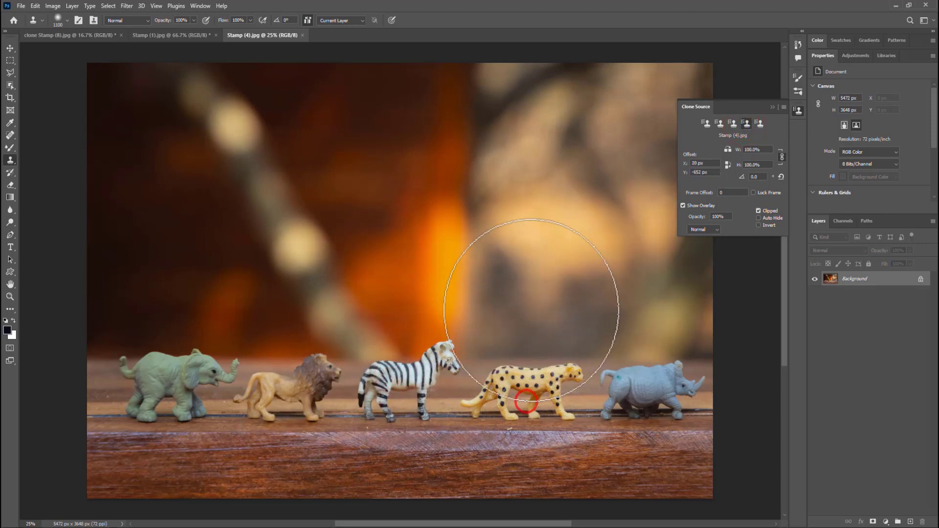
left_click(758, 124)
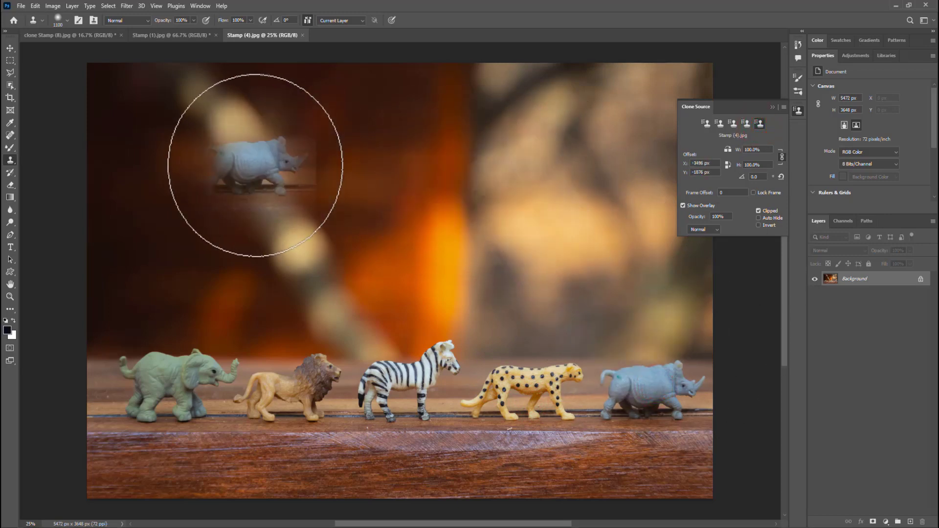
Step: Try cloning the rhino over the elephant in Stamp (4).jpg, undoing the stroke
left_click_drag(210, 349, 196, 353)
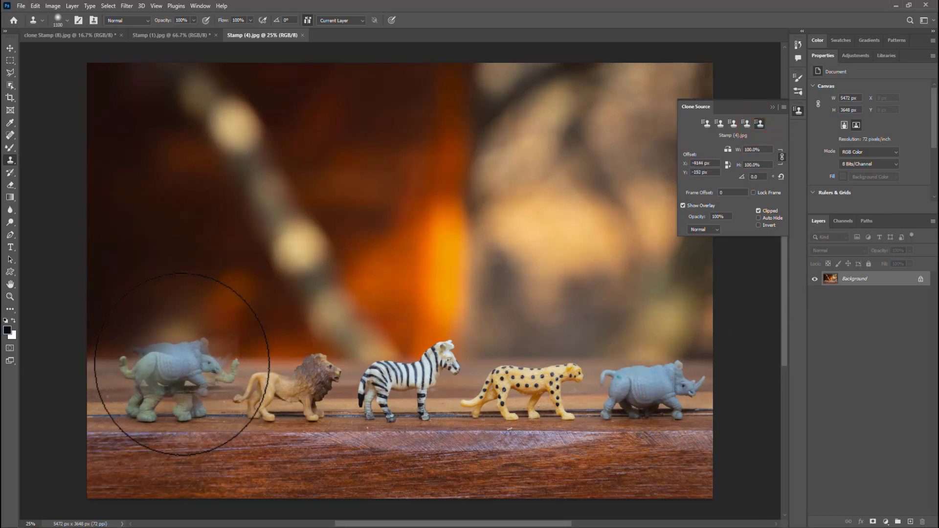
key("ctrl+z")
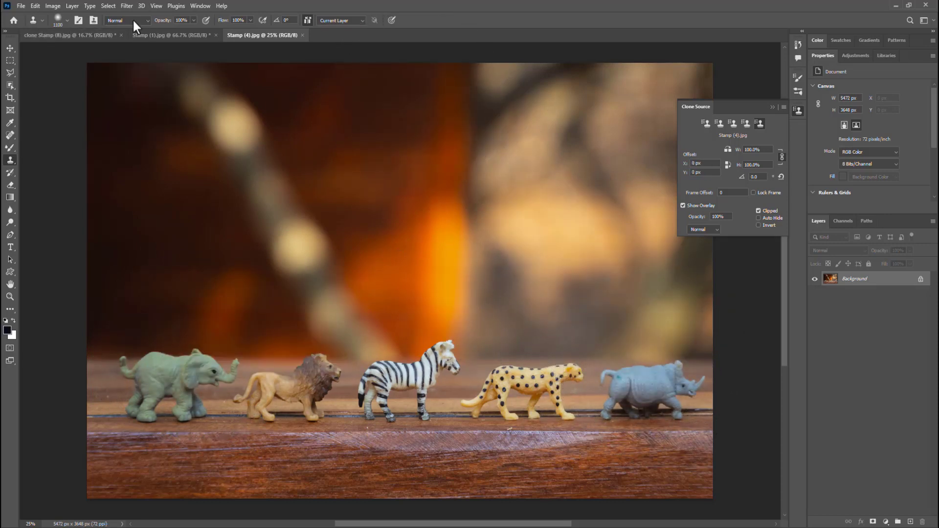
Step: Switch to Stamp (1).jpg and clone the elephant from the first source into the photo's upper-left sky with a 600 px brush
left_click(148, 35)
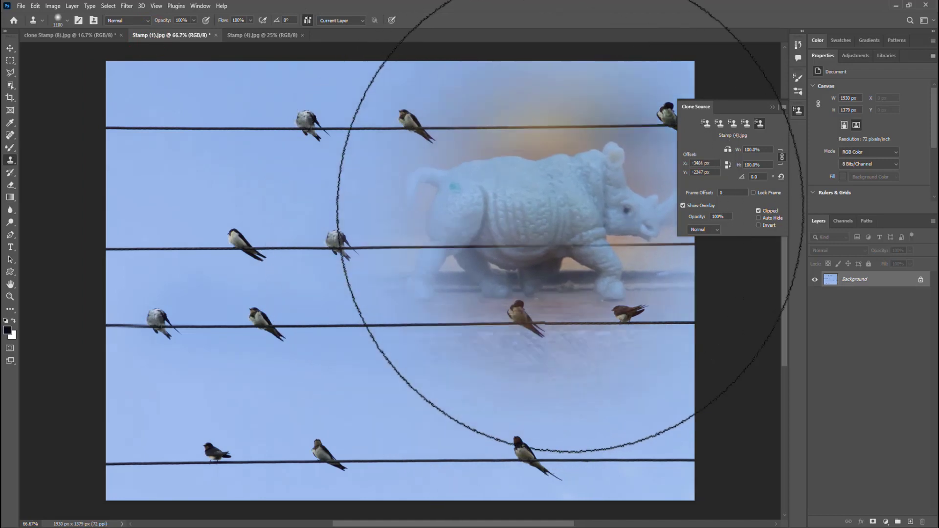
left_click(563, 210)
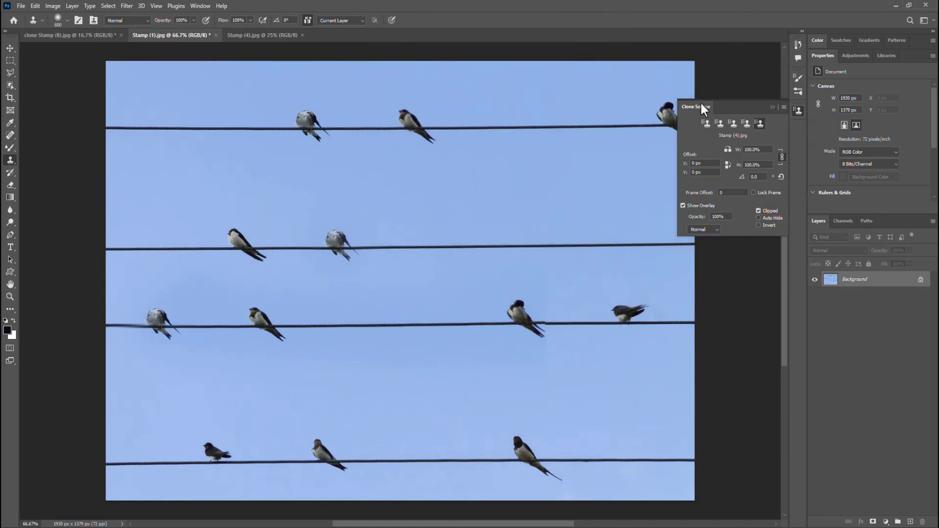
left_click(705, 123)
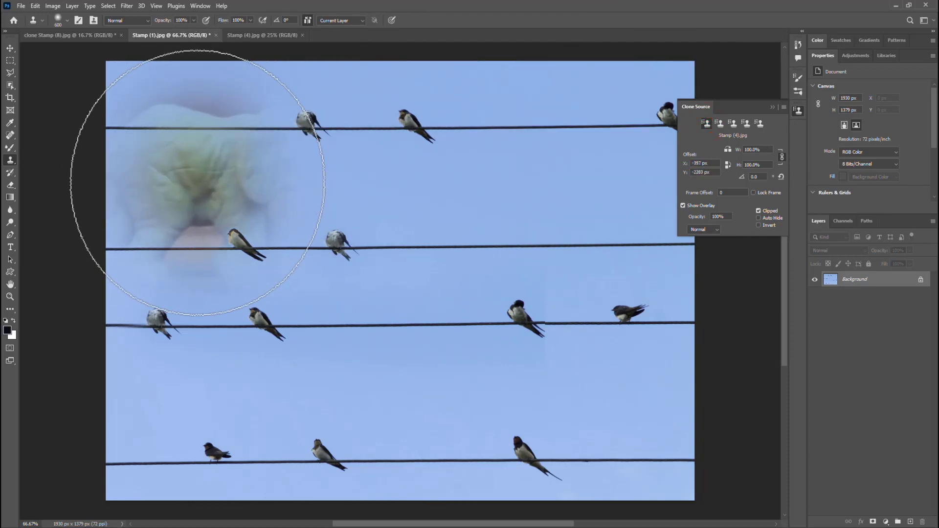
mouse_move(197, 182)
left_mouse_down()
mouse_move(257, 206)
mouse_move(271, 161)
mouse_move(273, 174)
mouse_move(195, 168)
mouse_move(197, 193)
mouse_move(276, 191)
left_mouse_up()
Step: Clone the lion from the second source beside the elephant and the zebra from the third source below the elephant
left_click(720, 123)
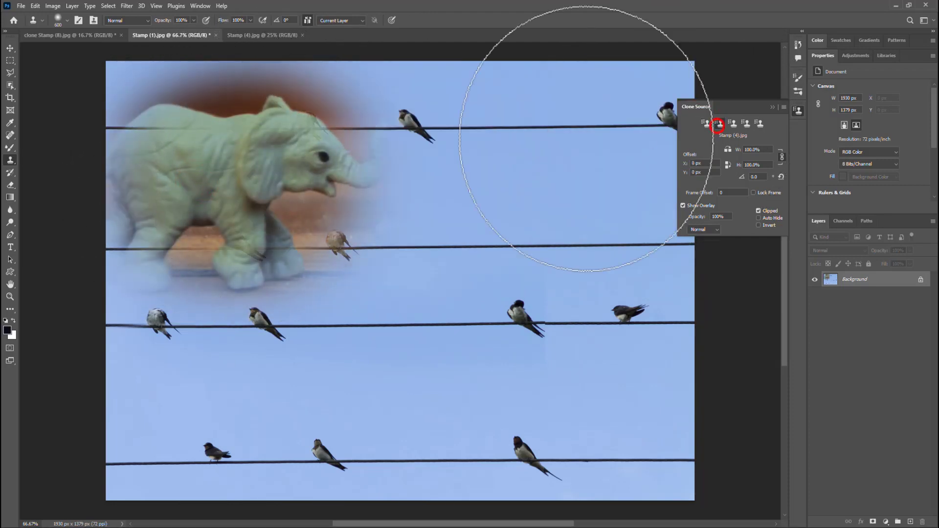
mouse_move(440, 193)
left_mouse_down()
mouse_move(487, 151)
mouse_move(402, 178)
mouse_move(507, 186)
mouse_move(558, 168)
mouse_move(629, 185)
left_mouse_up()
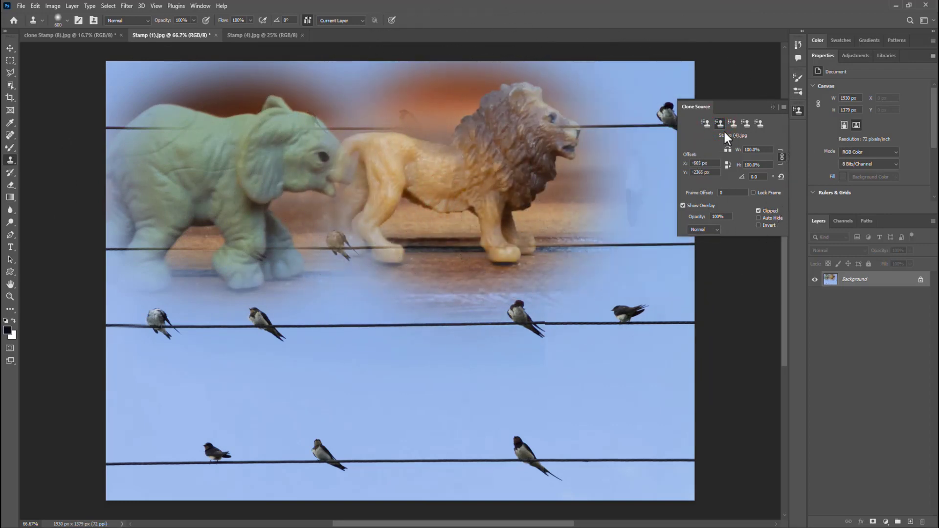
left_click(732, 122)
mouse_move(199, 314)
left_mouse_down()
mouse_move(298, 349)
mouse_move(244, 344)
mouse_move(302, 310)
mouse_move(148, 338)
mouse_move(133, 377)
mouse_move(285, 341)
mouse_move(299, 325)
left_mouse_up()
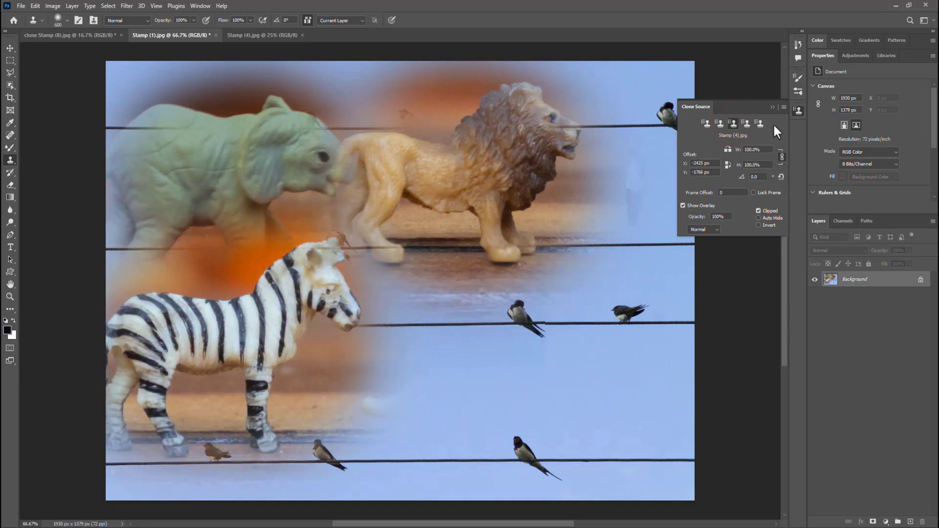
Step: Clone the leopard from the fourth source beside the zebra, and paint below it with the rhino from the fifth source
left_click(746, 122)
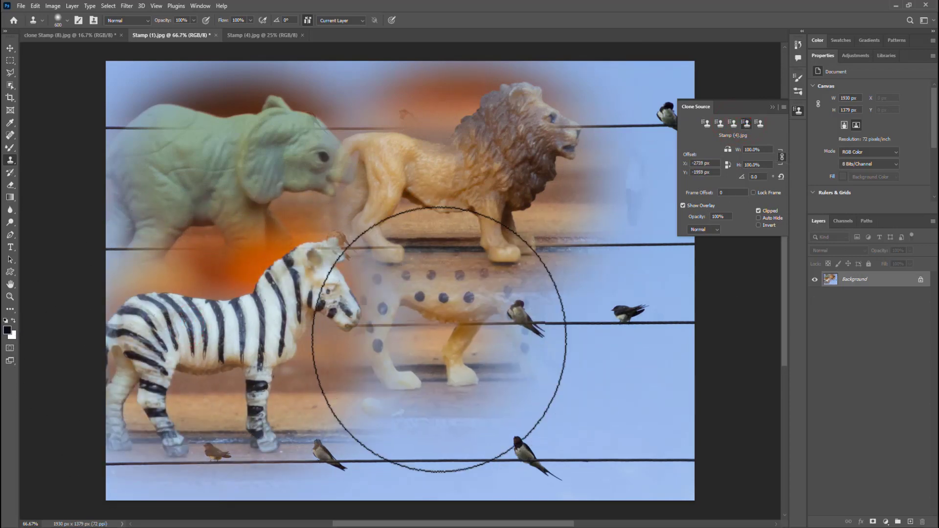
mouse_move(439, 339)
left_mouse_down()
mouse_move(428, 319)
mouse_move(330, 377)
mouse_move(399, 326)
mouse_move(514, 289)
mouse_move(524, 295)
mouse_move(563, 255)
mouse_move(521, 252)
mouse_move(558, 262)
left_mouse_up()
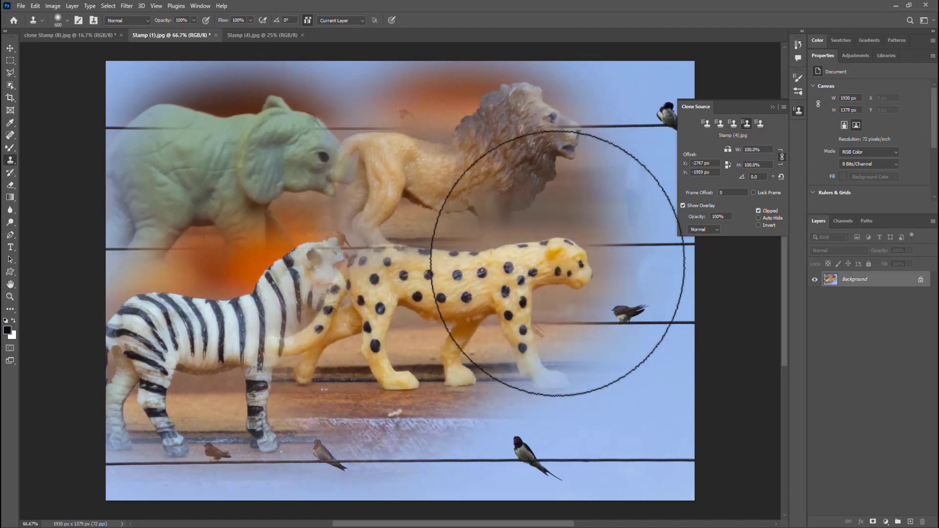
left_click(759, 123)
mouse_move(560, 352)
left_mouse_down()
mouse_move(639, 305)
mouse_move(578, 337)
mouse_move(478, 336)
mouse_move(539, 391)
mouse_move(645, 335)
mouse_move(545, 325)
mouse_move(435, 384)
mouse_move(514, 394)
mouse_move(545, 333)
mouse_move(514, 335)
left_mouse_up()
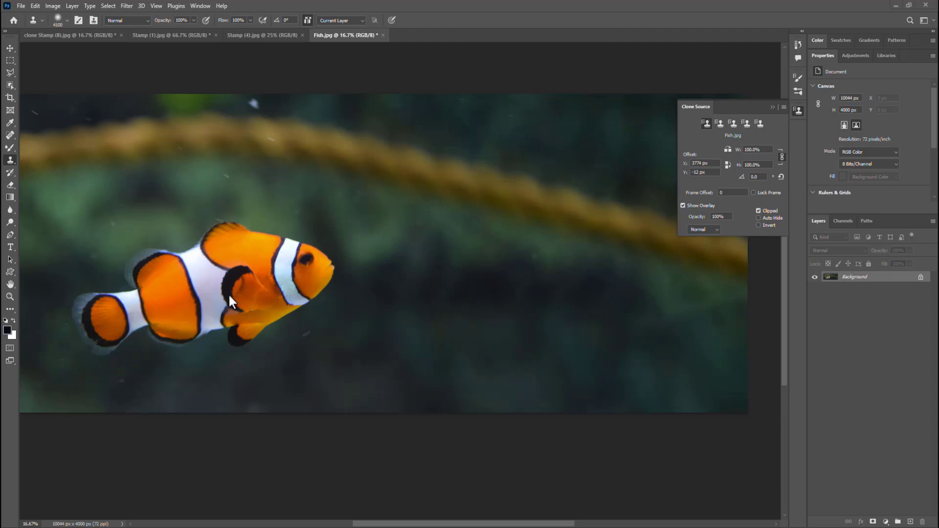
Step: Sample the clownfish in Fish.jpg and try cloning a second, unflipped fish in front of it, undoing the strokes
left_click(198, 296, "alt")
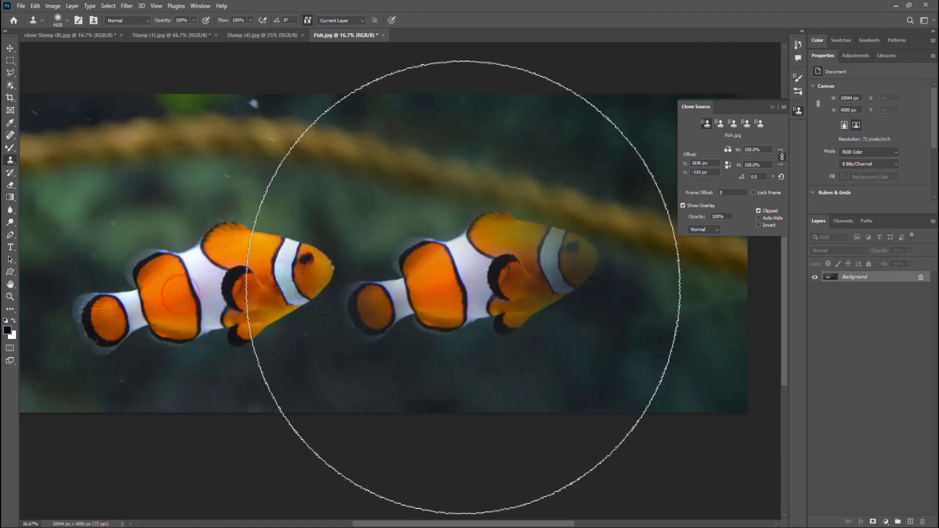
left_click(470, 292)
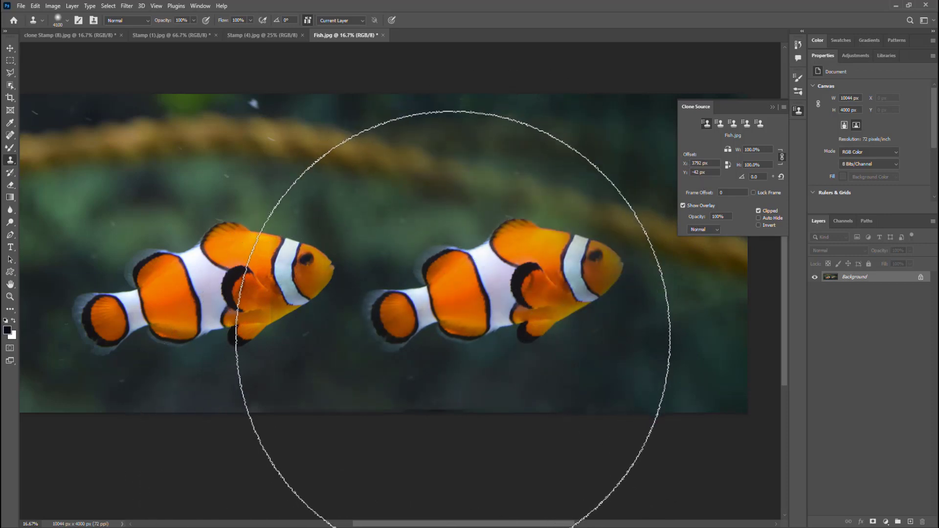
key("ctrl")
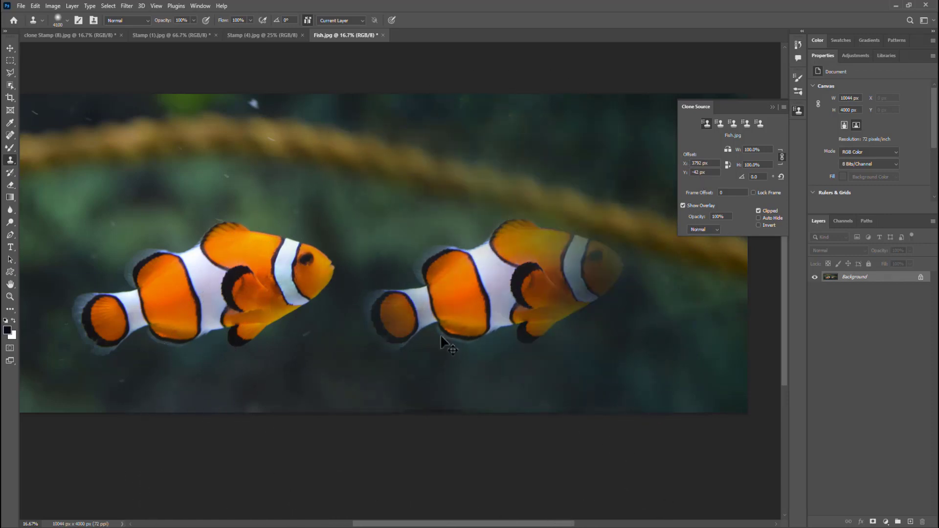
key("ctrl+z")
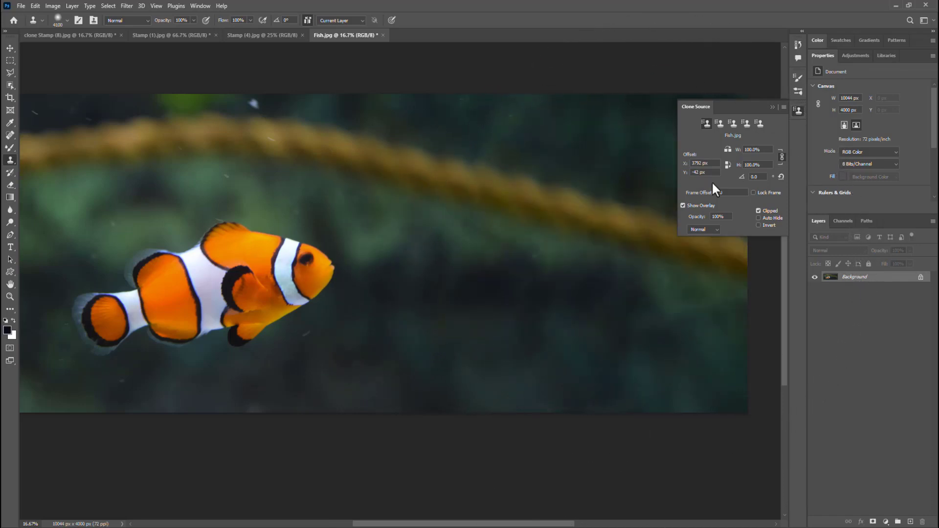
Step: Flip the clone source horizontally and try cloning a mirrored clownfish facing the original, undoing the strokes
left_click(728, 149)
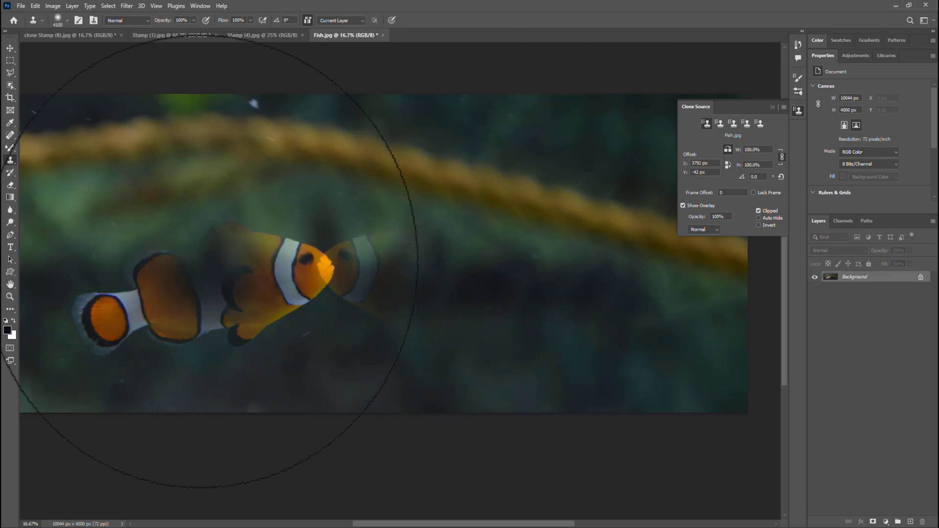
left_click(197, 263, "alt")
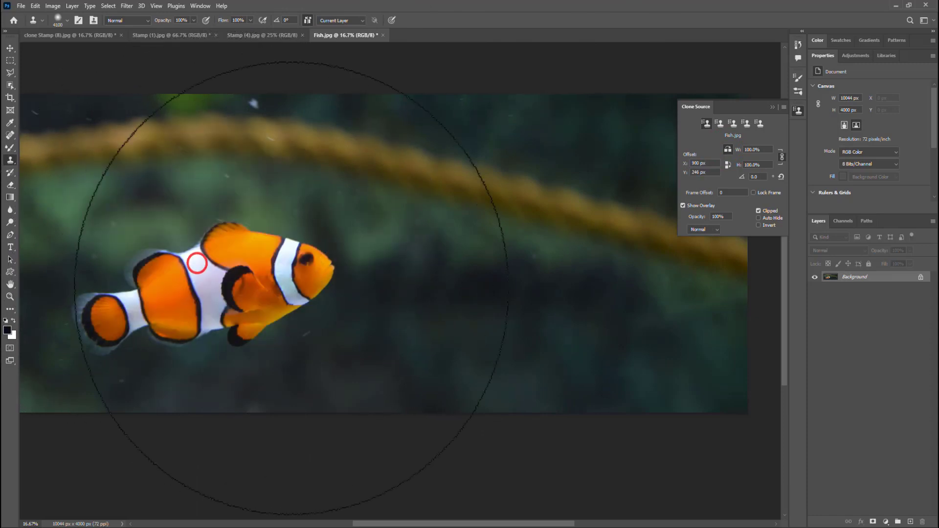
left_click(517, 267, "alt")
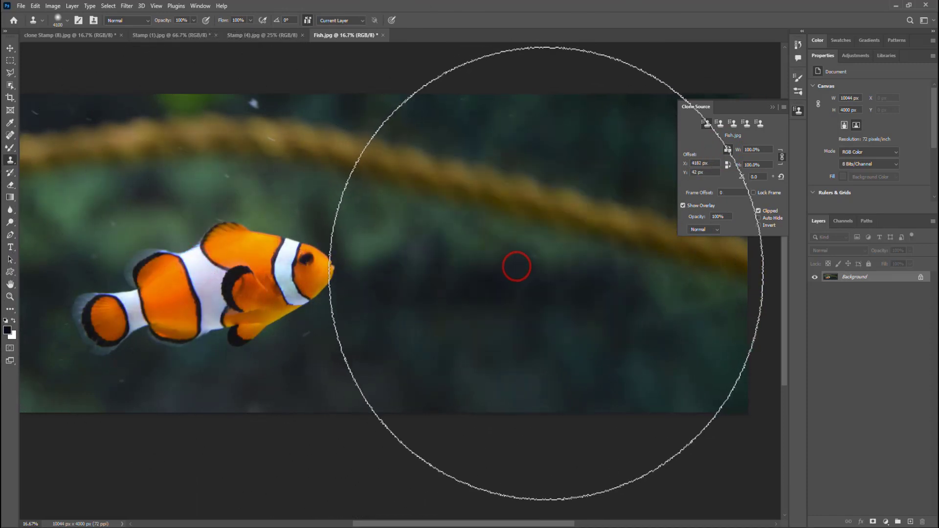
mouse_move(545, 273)
left_mouse_down()
mouse_move(554, 288)
mouse_move(449, 278)
left_mouse_up()
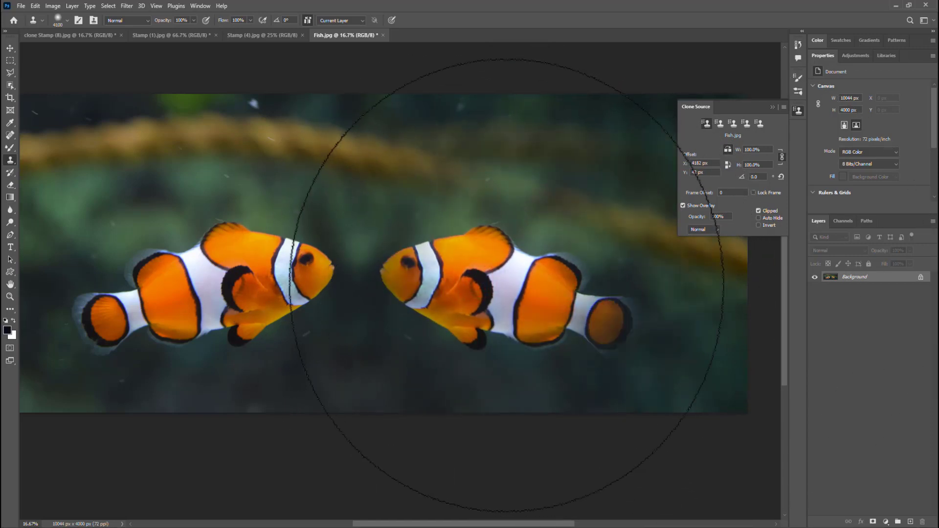
key("ctrl+z")
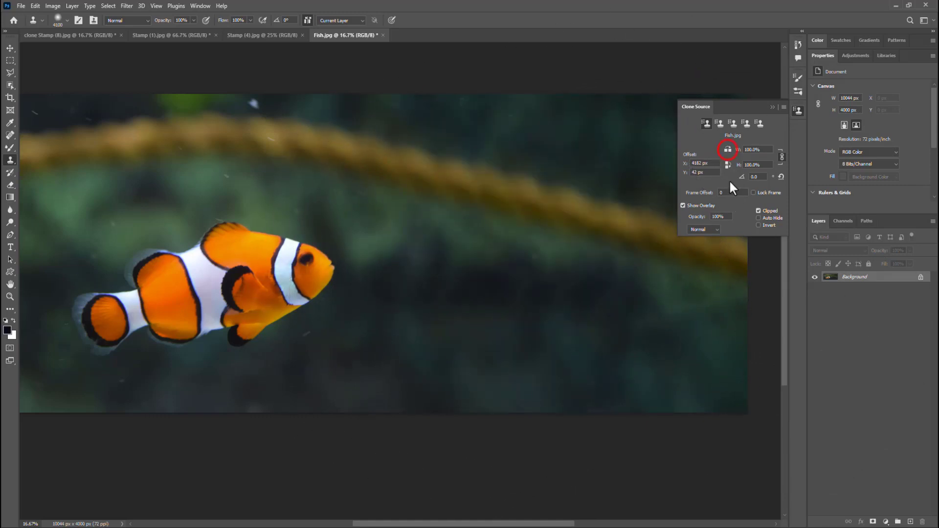
Step: Flip the clone source only vertically and try cloning an upside-down clownfish in front of the original, undoing the stroke
left_click(726, 166)
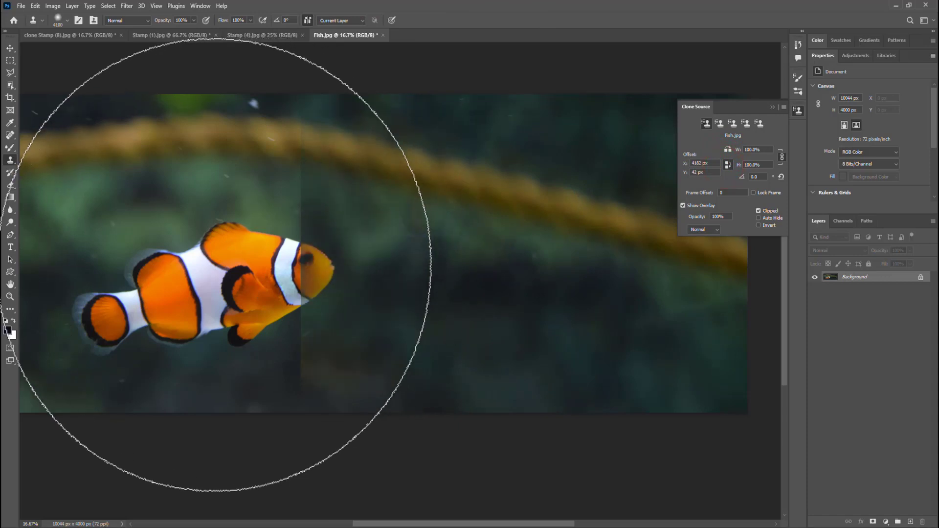
left_click(199, 281, "alt")
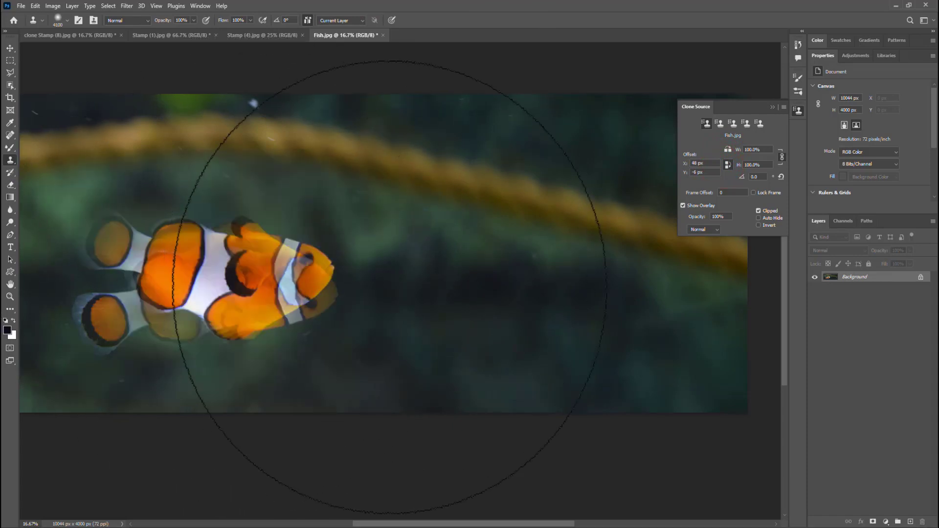
left_click(484, 297)
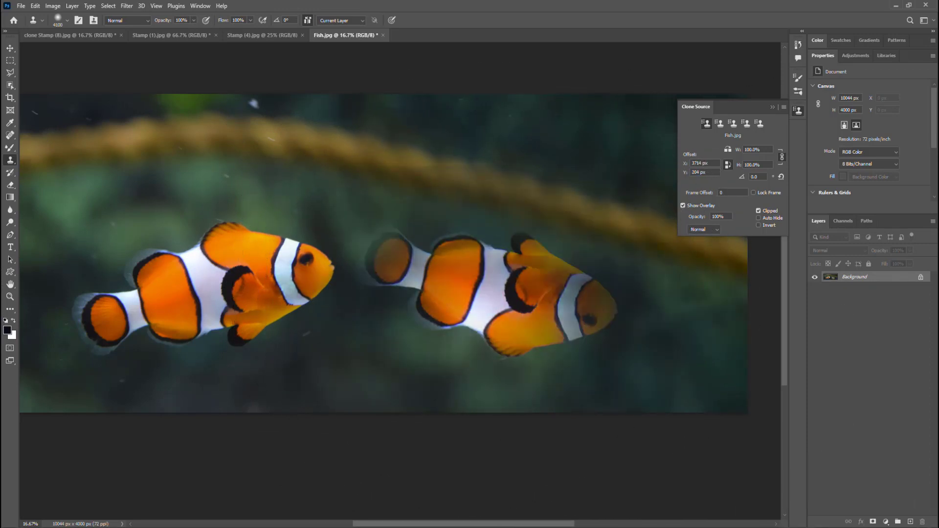
key("ctrl+z")
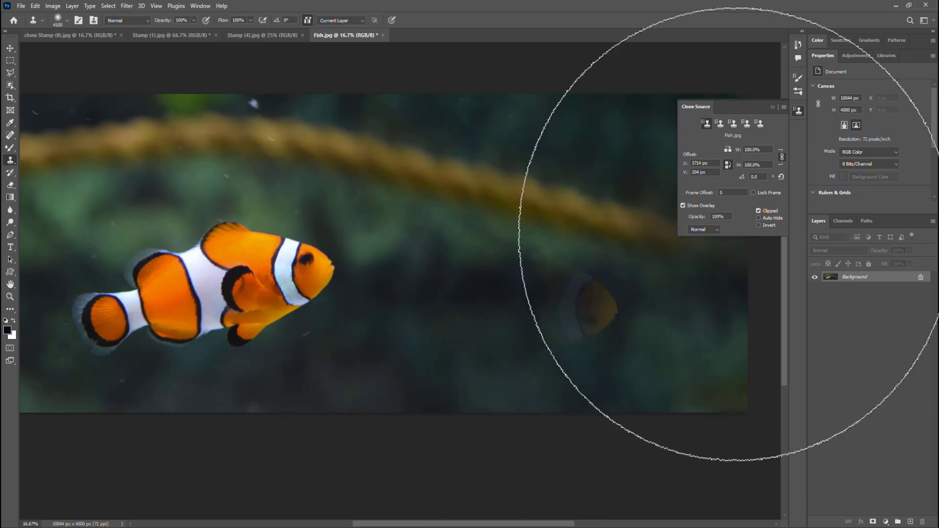
Step: Add the horizontal flip to the vertically flipped source and try cloning an upside-down, mirrored clownfish facing the original, undoing the strokes
left_click(728, 149)
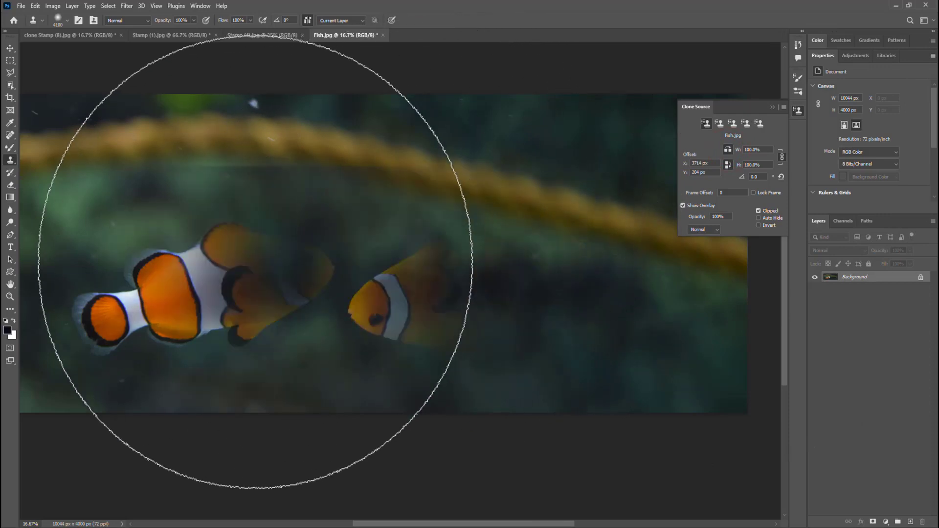
left_click(232, 259, "alt")
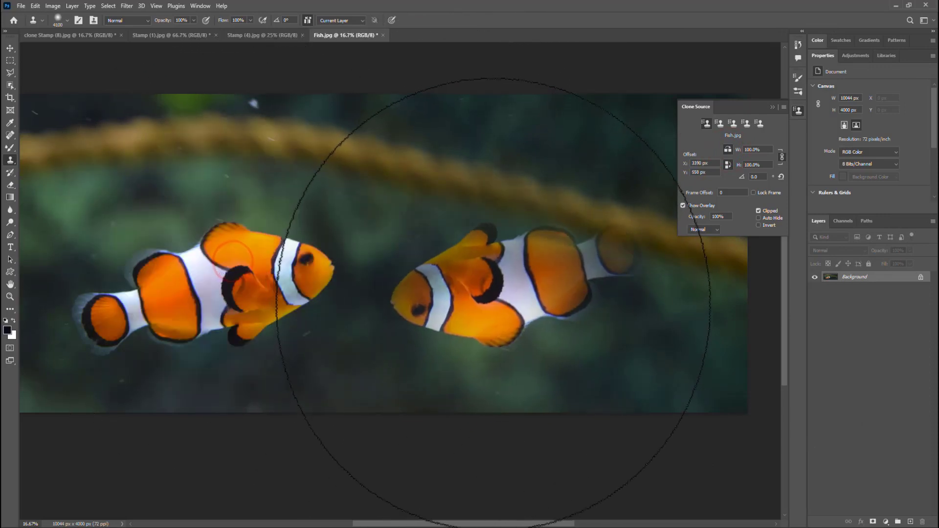
left_click(480, 294, "alt")
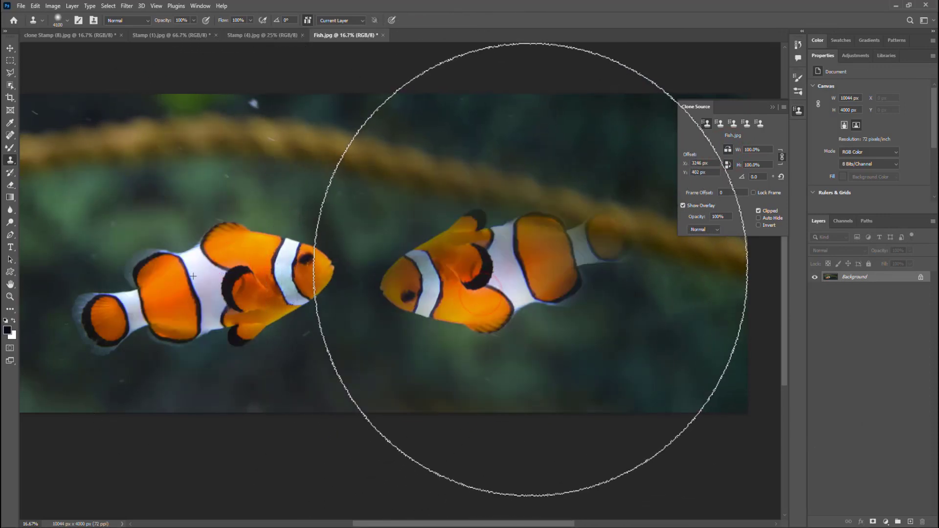
left_click(541, 266)
left_click(535, 261)
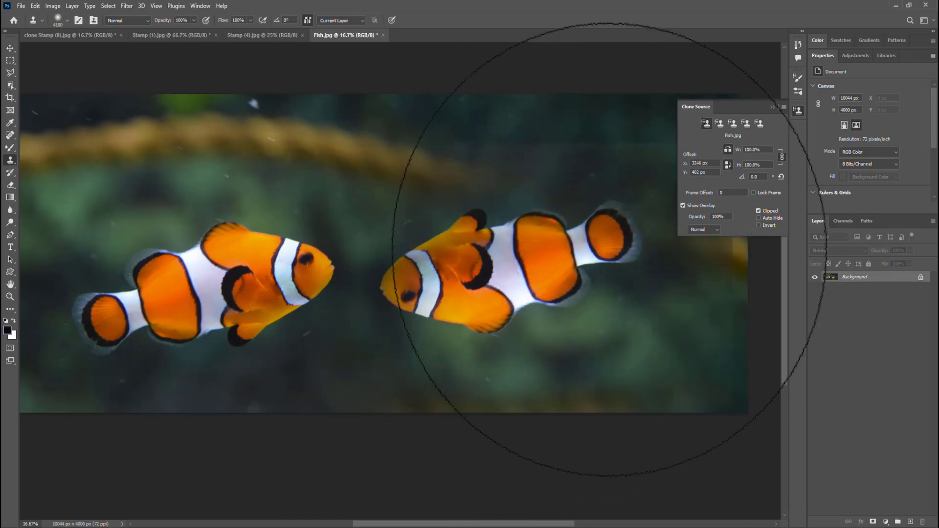
key("ctrl+z")
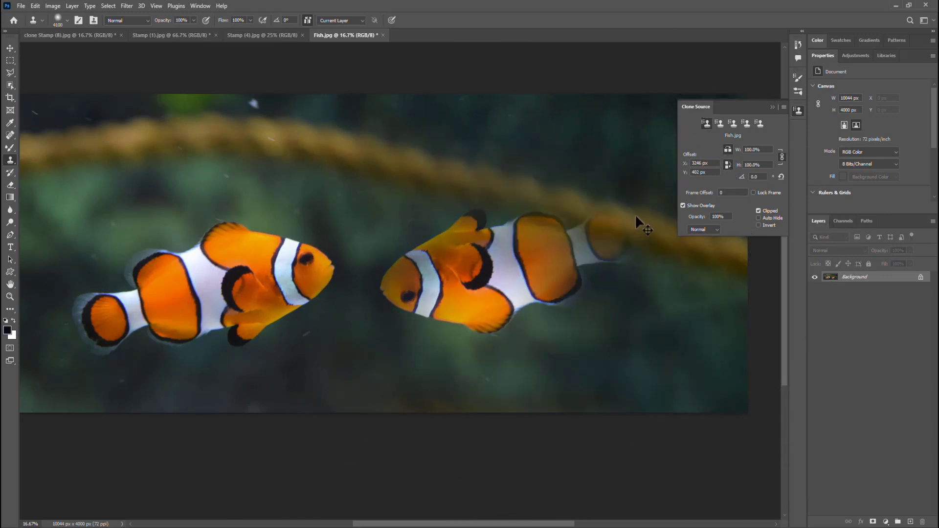
key("ctrl+z")
key("ctrl+z")
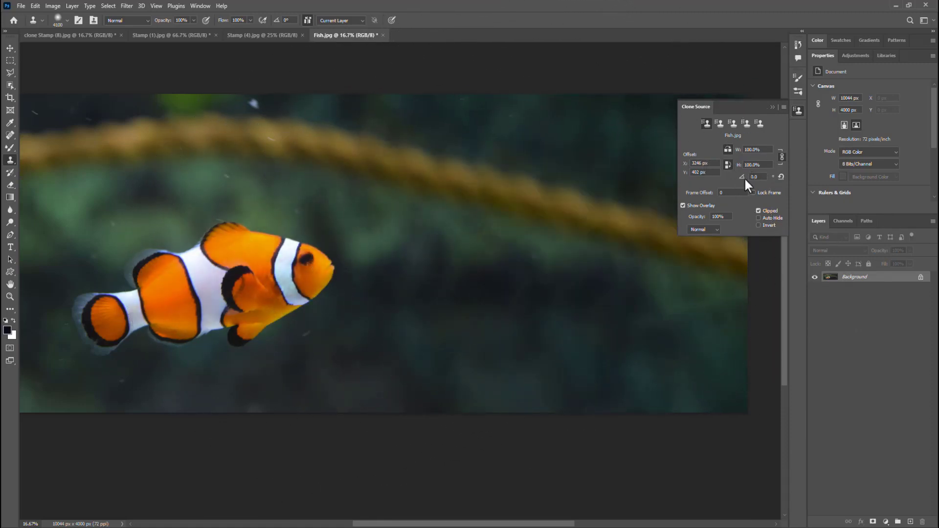
Step: Try cloning the clownfish with the source rotated 21.7° and flipped only horizontally
left_click_drag(742, 178, 754, 189)
left_click(216, 279, "alt")
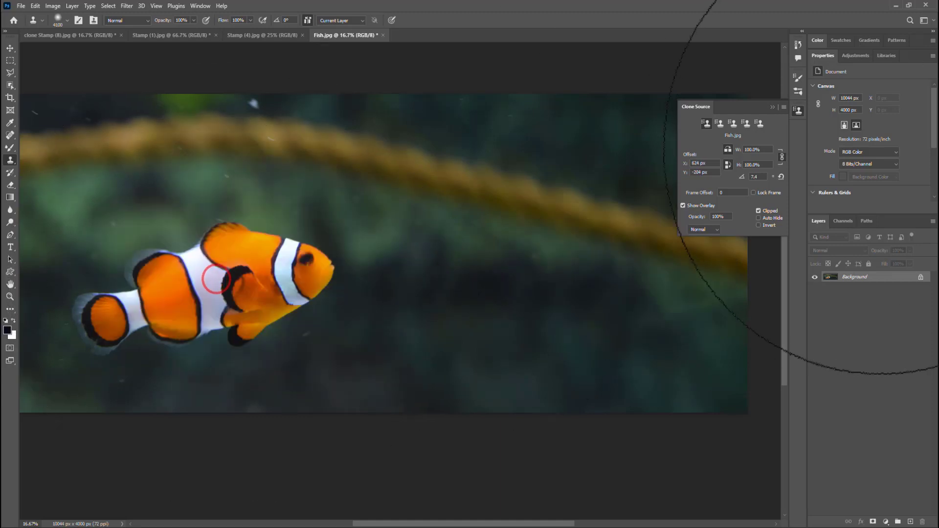
left_click(728, 164)
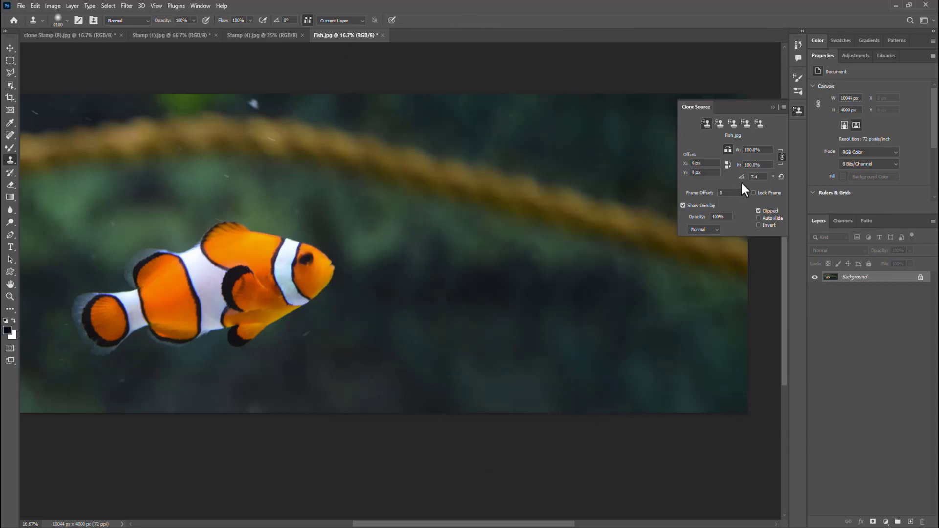
left_click_drag(741, 177, 758, 181)
left_click(477, 261)
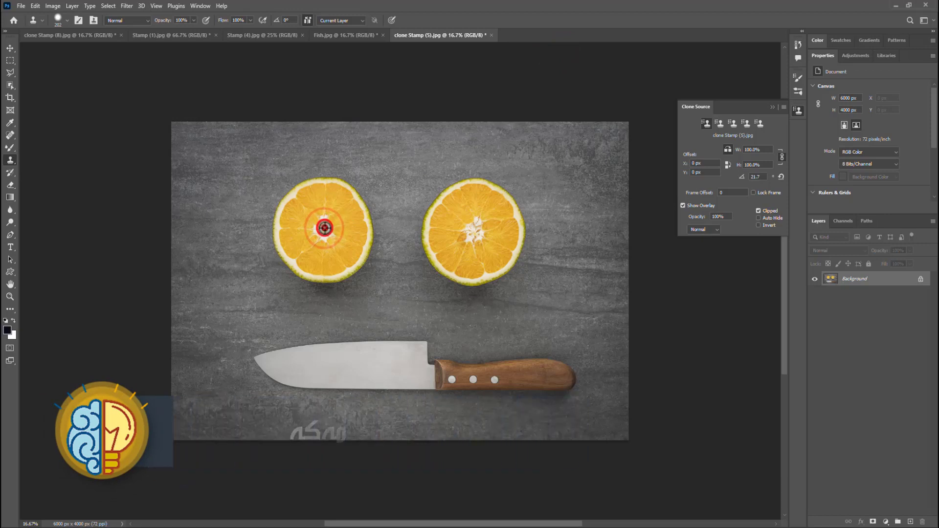
Step: Set the brush to 100% hardness and 2165 px in clone Stamp (5).jpg, and try cloning the left orange into the photo's upper-left corner
right_click(222, 193)
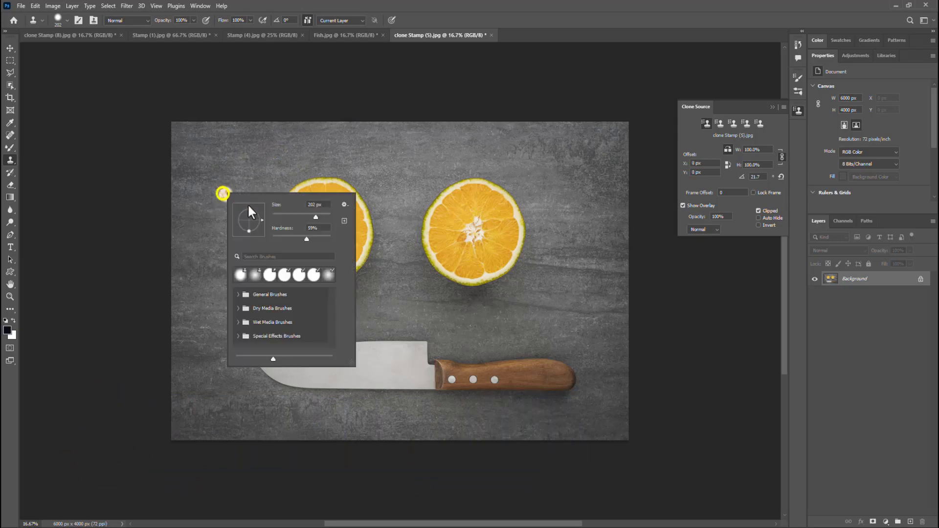
left_click_drag(307, 239, 331, 238)
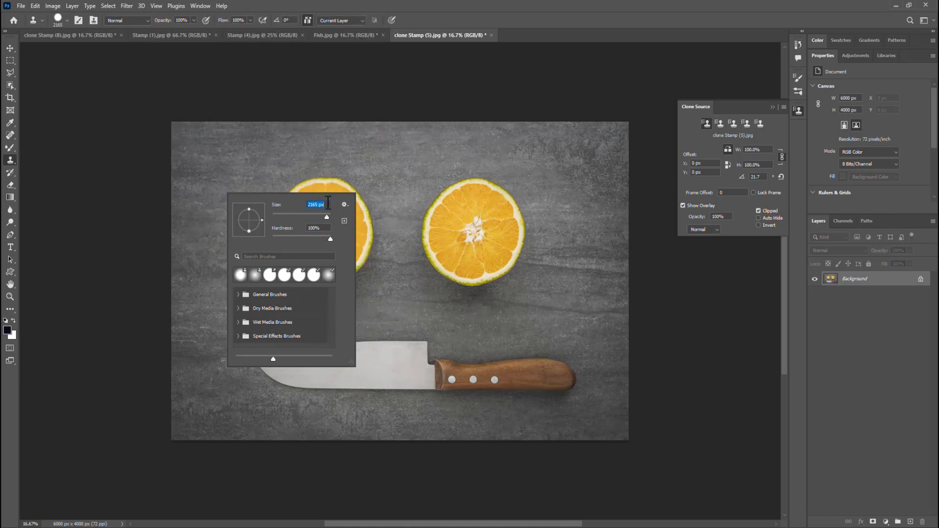
left_click(316, 216)
left_click_drag(317, 218, 328, 218)
left_click(208, 168)
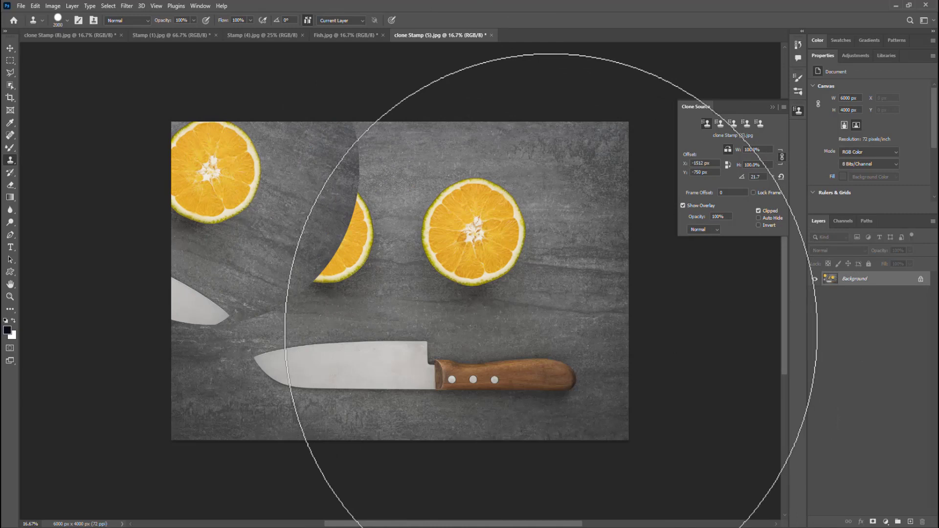
Step: Reduce the brush to 1800 px, resample the left orange's centre, and try cloning it over the knife's tip, undoing the strokes
key("bracketleft")
key("bracketleft")
key("bracketleft")
key("bracketleft")
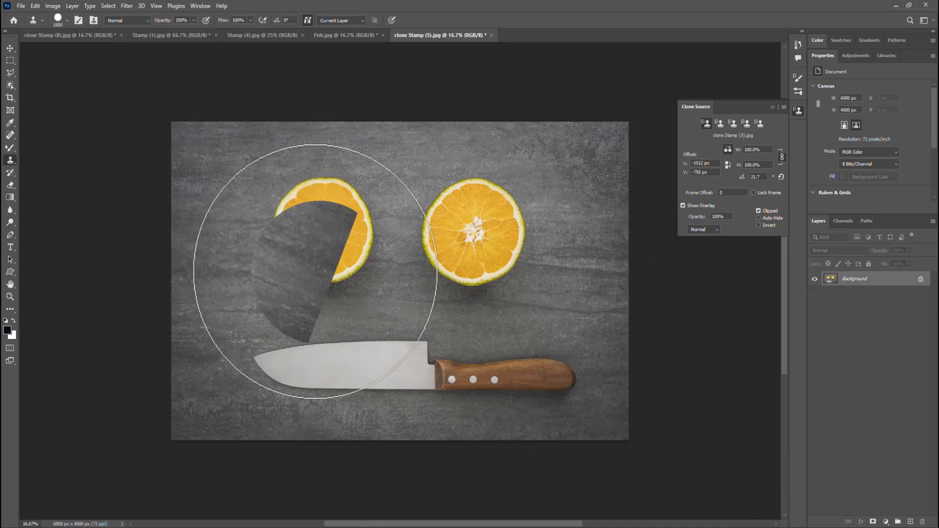
key("alt")
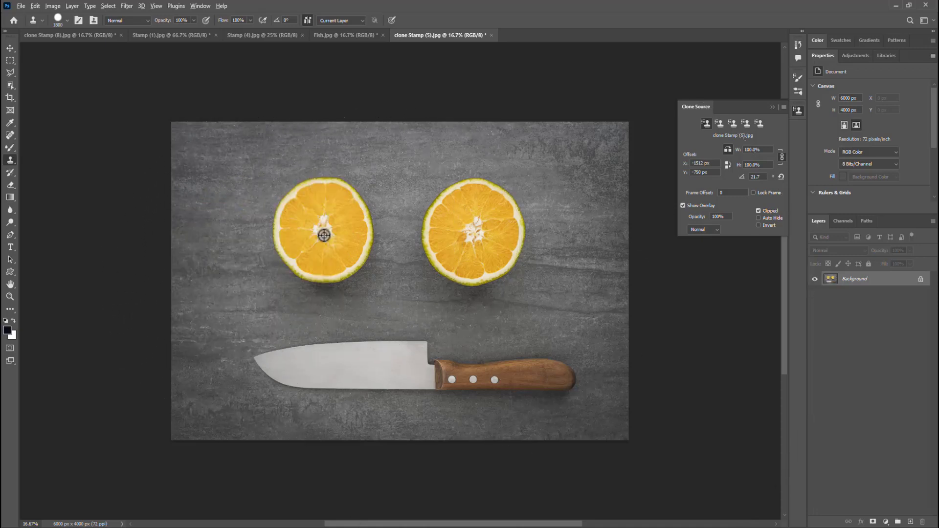
left_click(319, 235, "alt")
left_click(251, 362)
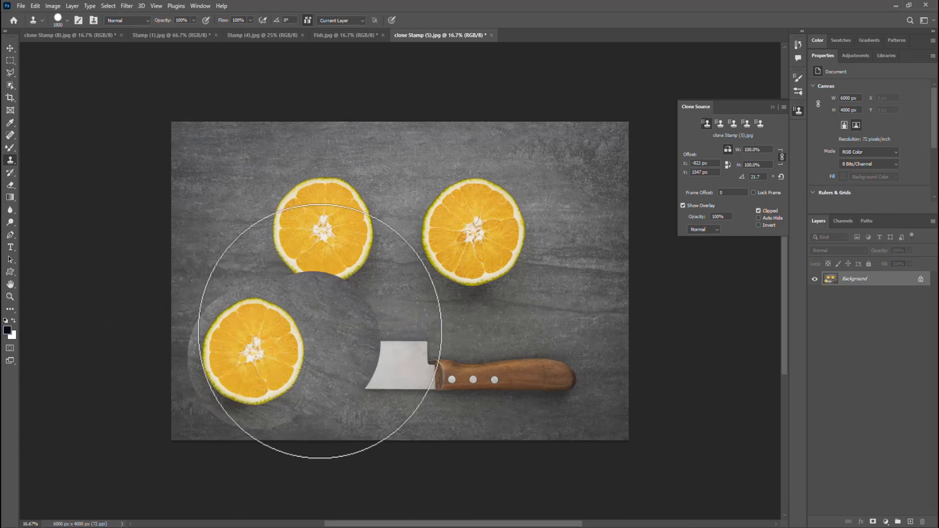
left_click(416, 299)
key("ctrl+z")
key("ctrl+z")
Step: Soften the brush to 18% hardness and sample the left orange again
right_click(311, 238)
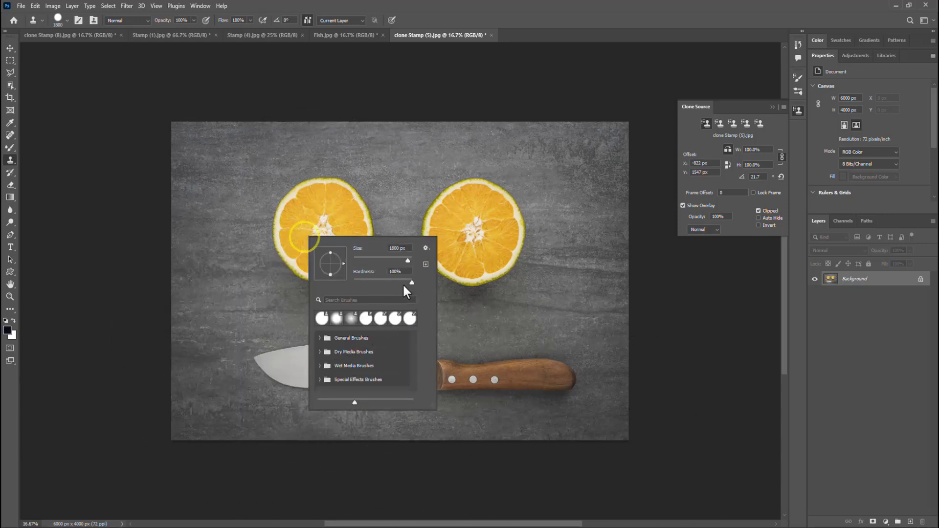
left_click(408, 281)
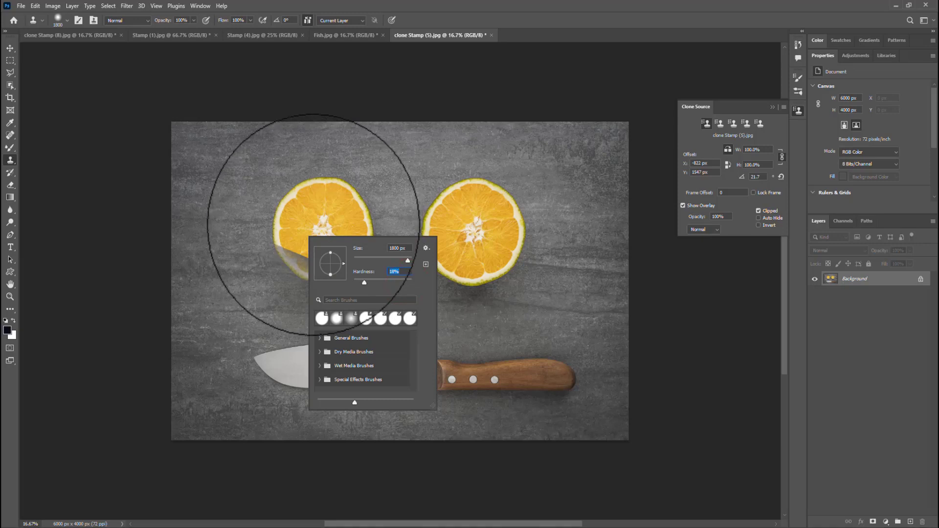
left_click(312, 224, "alt")
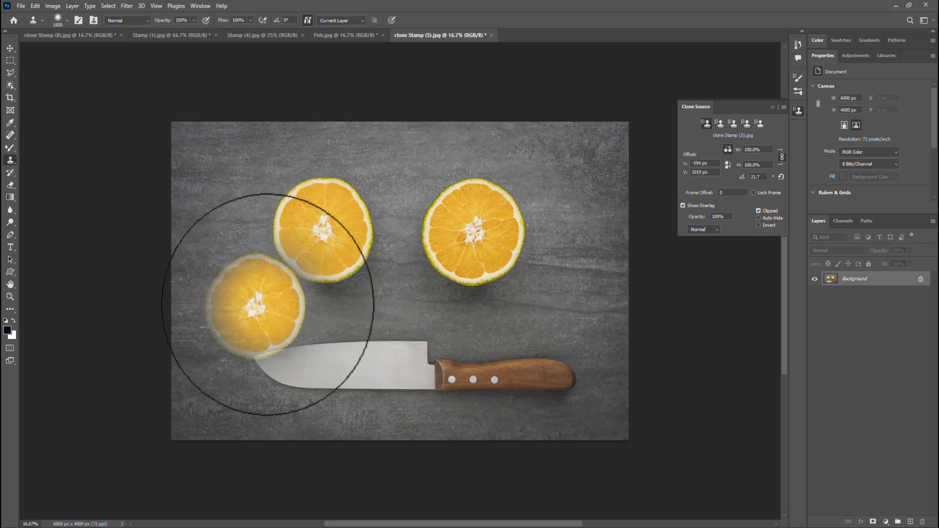
Step: Reduce the brush to 1400 px and try cloning the orange near the photo's left edge above the knife's tip, undoing the stroke
key("bracketleft")
key("bracketleft")
key("bracketleft")
key("bracketleft")
left_click(226, 305)
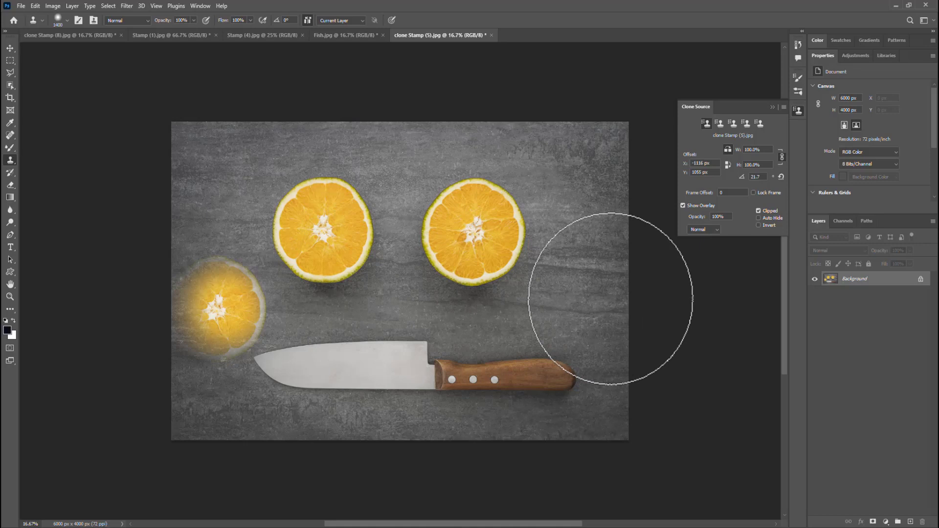
key("ctrl+z")
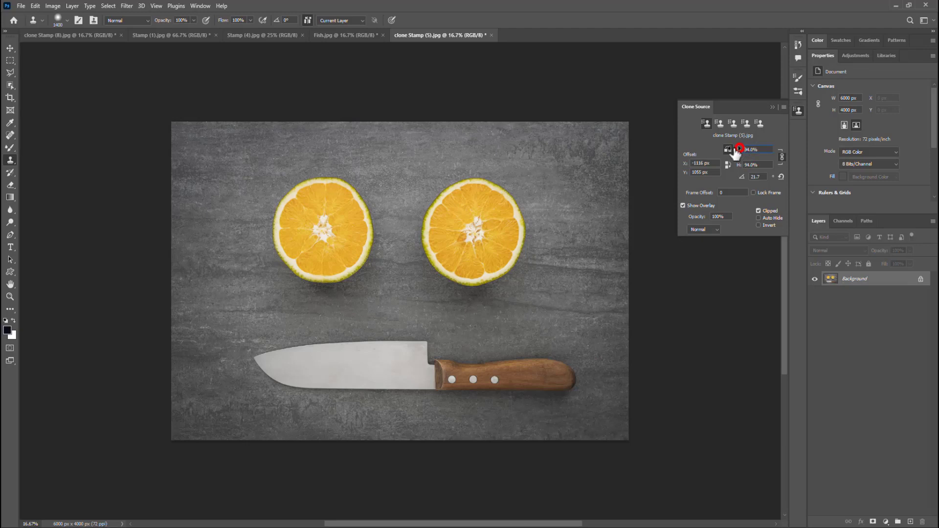
Step: Scale the clone source to 42%, resample the left orange's centre, and try cloning it near the photo's left edge above the knife's tip
left_click_drag(728, 153, 715, 154)
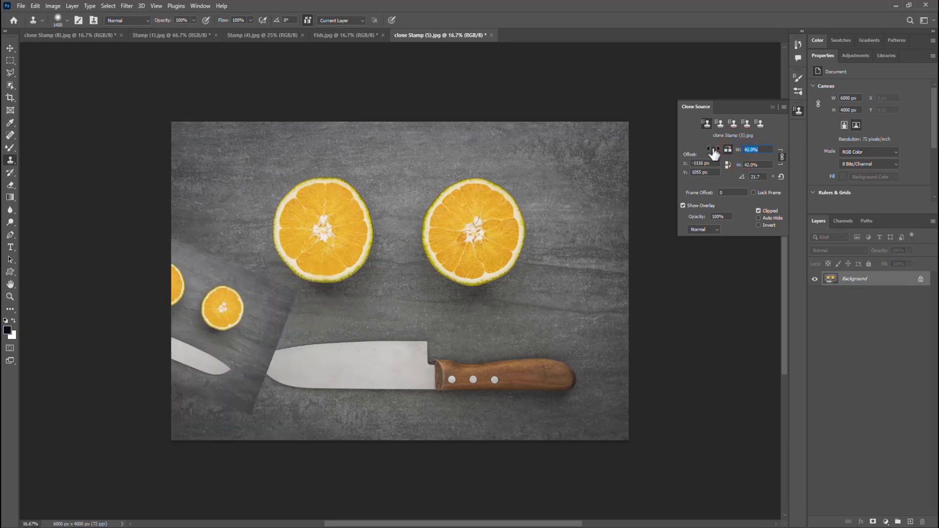
left_click(323, 232, "alt")
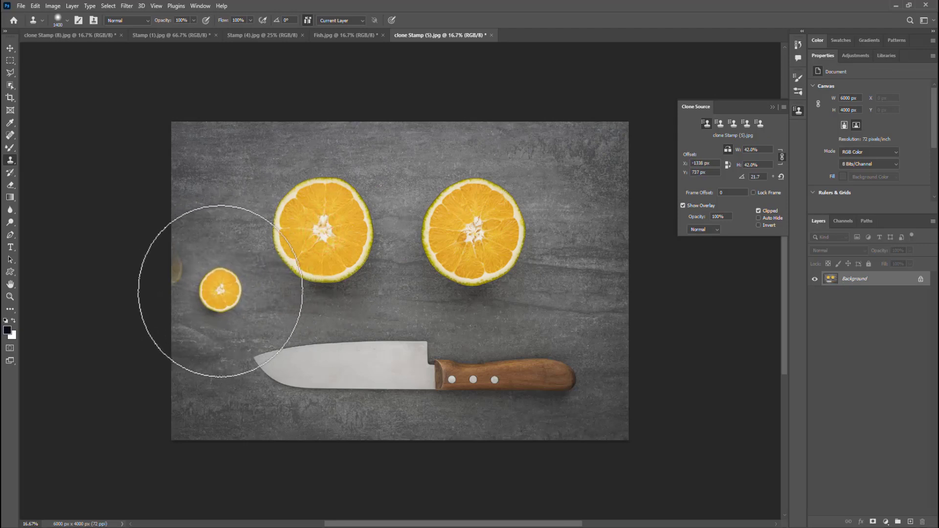
left_click(220, 291)
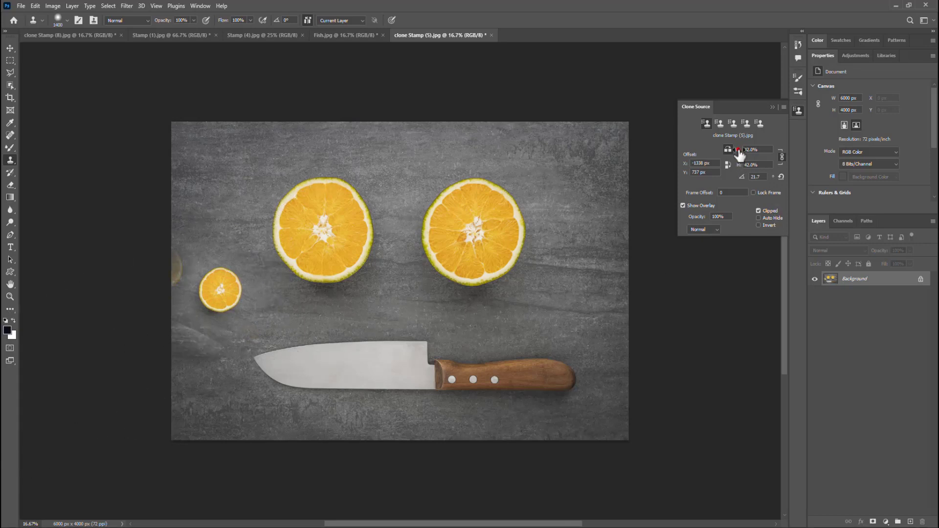
Step: Scale the clone source to 85% with linked proportions and sample the right orange's centre
left_click_drag(738, 149, 758, 156)
left_click(782, 157)
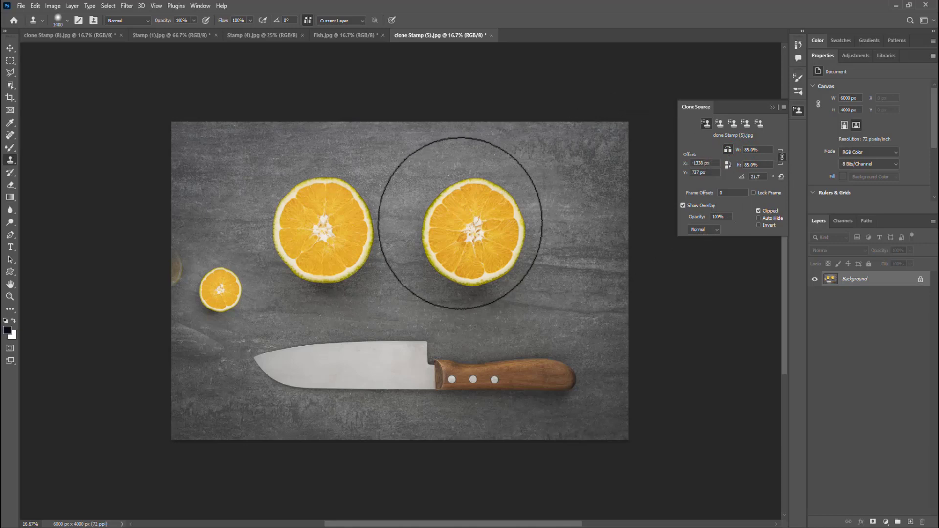
left_click(474, 236, "alt")
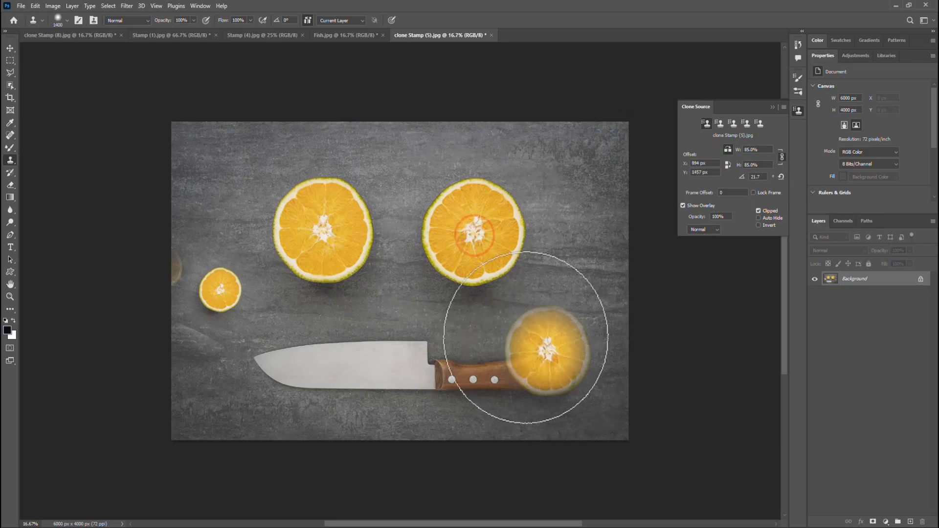
Step: Enlarge the clone source to 155% and try cloning from the right orange, undoing the stroke
left_click_drag(742, 156, 756, 157)
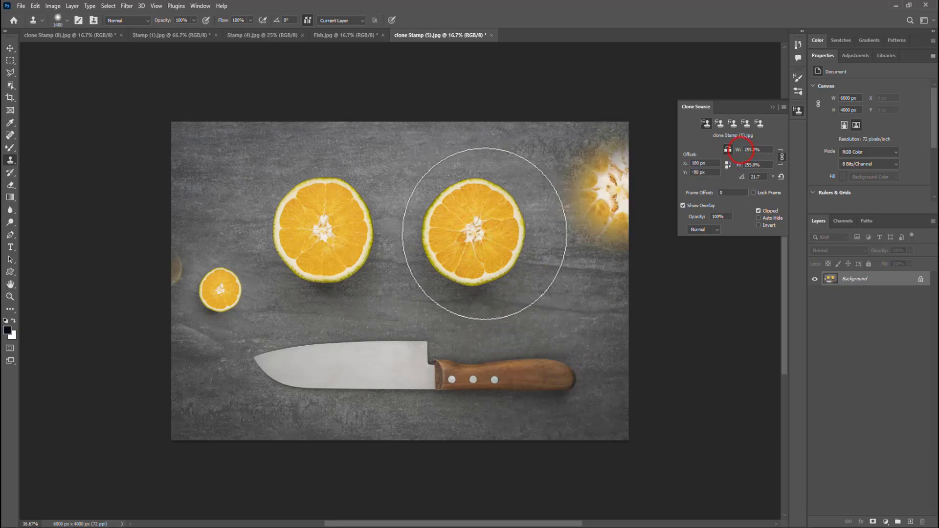
mouse_move(406, 274)
left_mouse_down()
mouse_move(381, 289)
mouse_move(442, 260)
left_mouse_up()
key("ctrl+z")
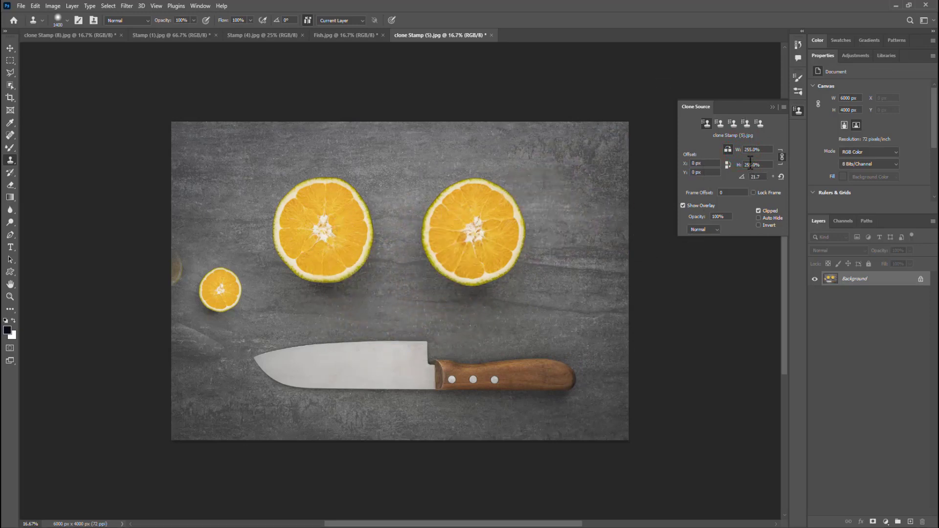
Step: Shrink the clone source to 18%, try cloning the miniature scene below the right orange, and undo the remaining clones
left_click_drag(742, 155, 608, 151)
left_click_drag(756, 156, 744, 157)
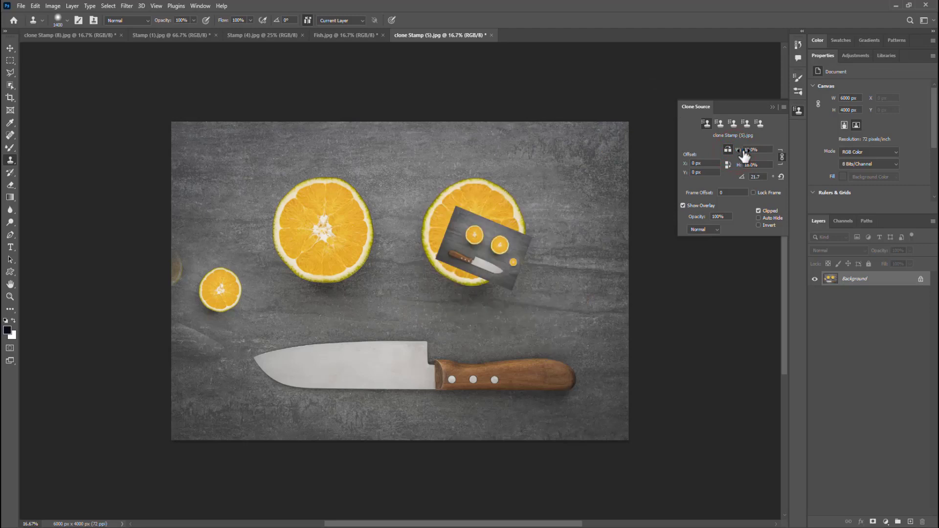
left_click(543, 296)
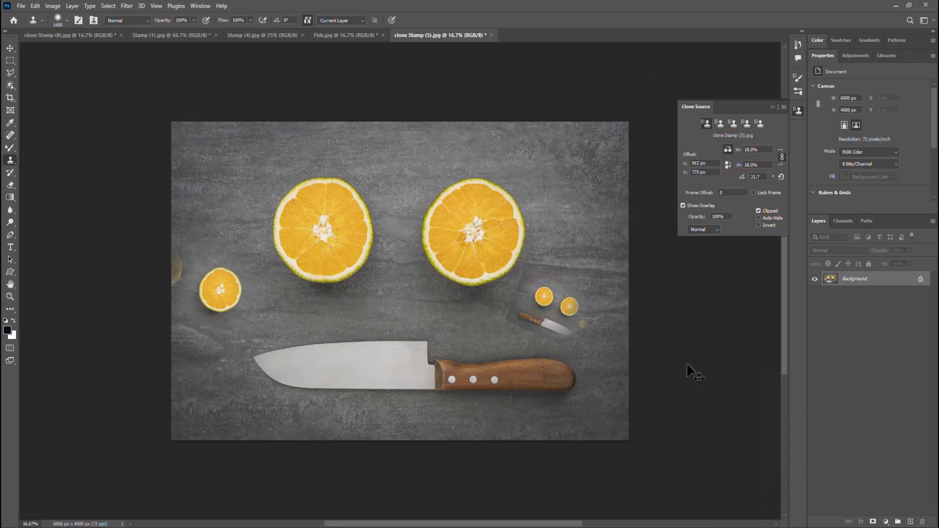
key("ctrl+z")
key("ctrl+z")
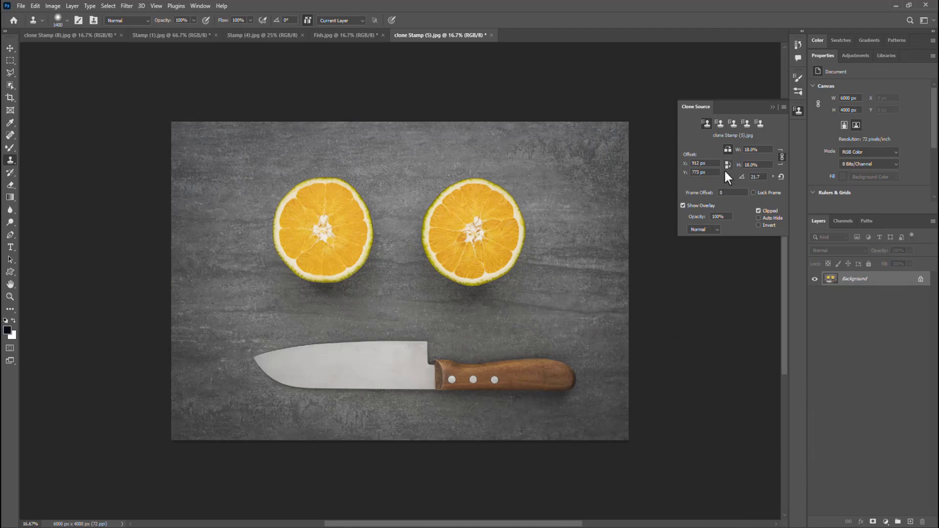
Step: Try cloning the right orange above the knife's tip with the source overlay hidden, undoing the stroke
left_click(683, 205)
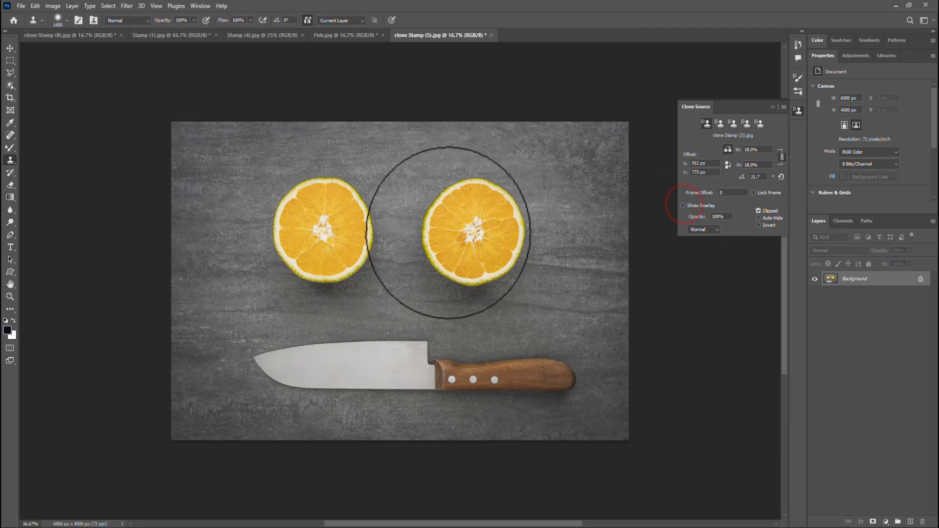
left_click(448, 231, "alt")
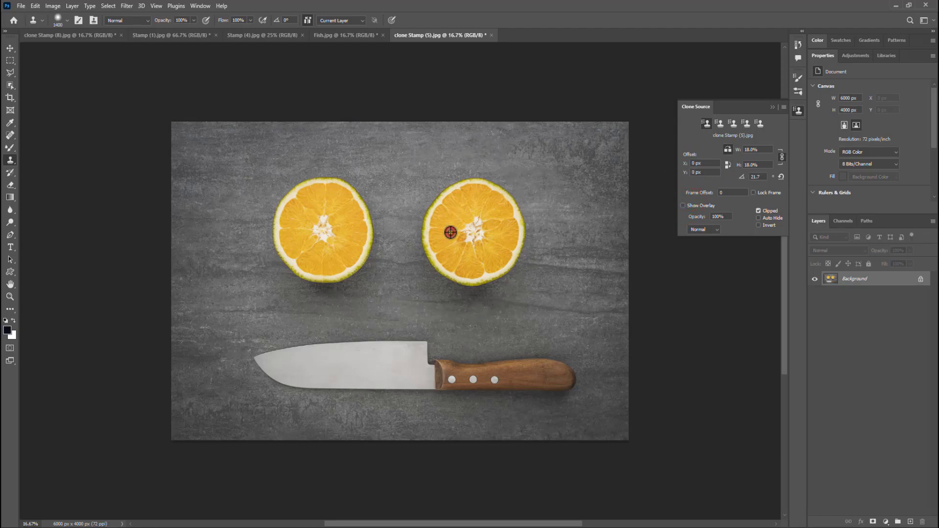
left_click(248, 314)
key("ctrl+z")
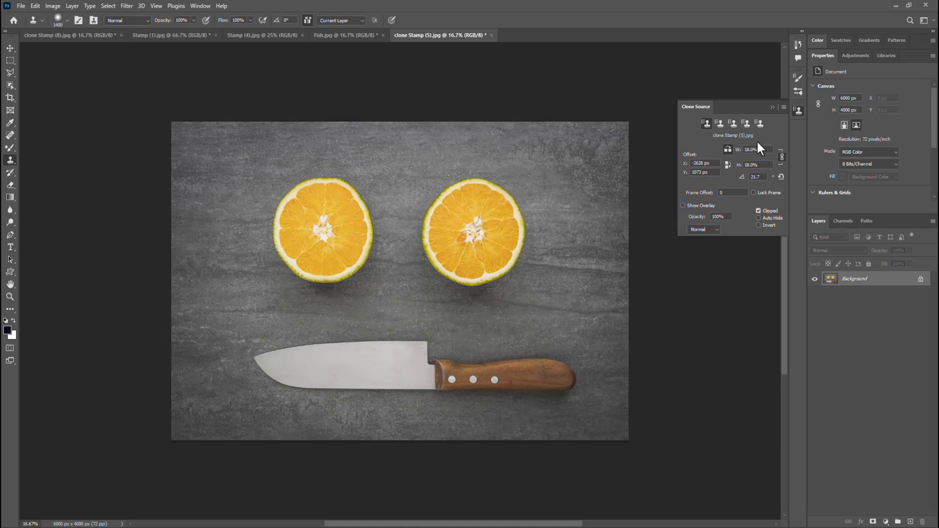
Step: Reset the clone source transform, show the overlay again, and sample the right orange
left_click(782, 177)
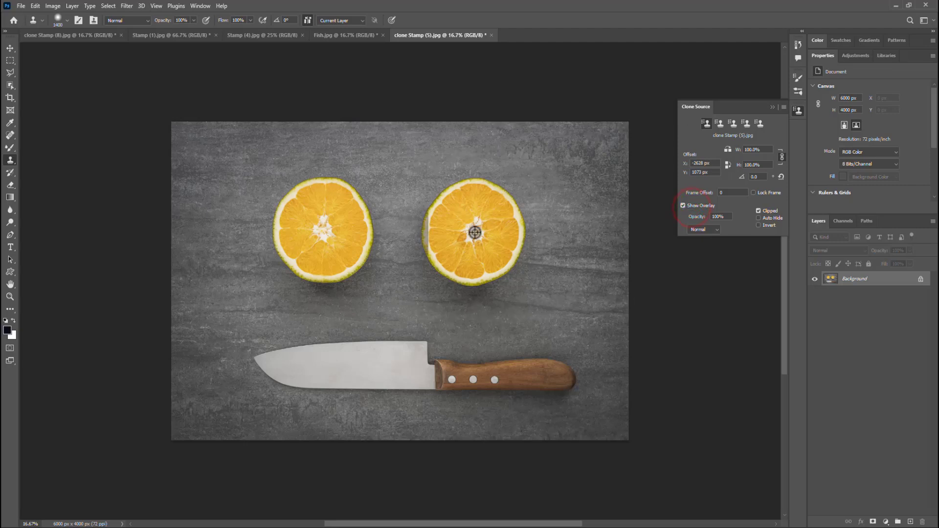
left_click(495, 230, "alt")
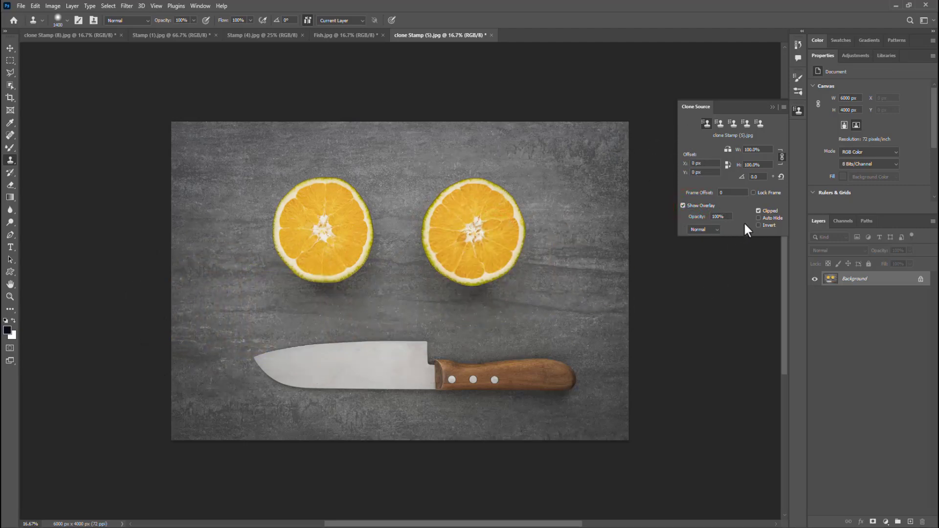
Step: Try cloning the right orange into the photo's lower-left corner with Clipped off, undo it, and turn Clipped back on
left_click(758, 211)
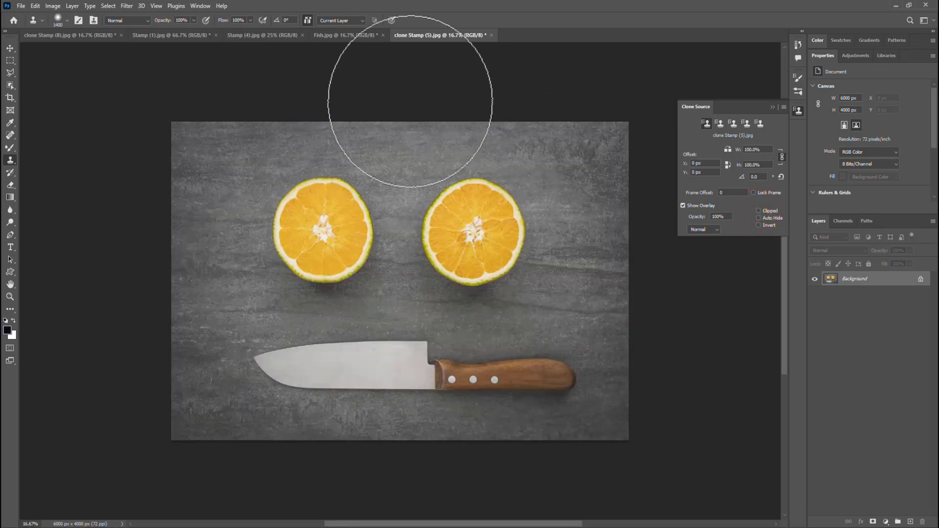
left_click(471, 242, "alt")
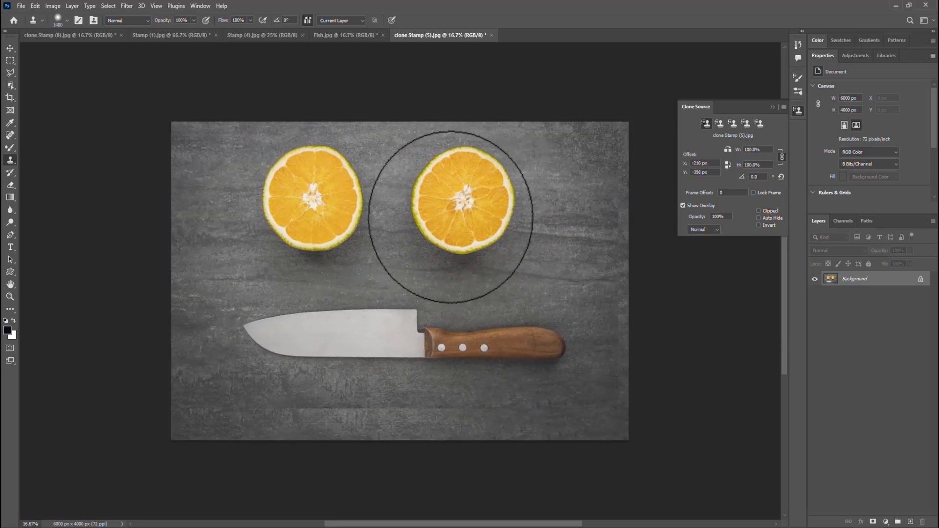
left_click(226, 398, "alt")
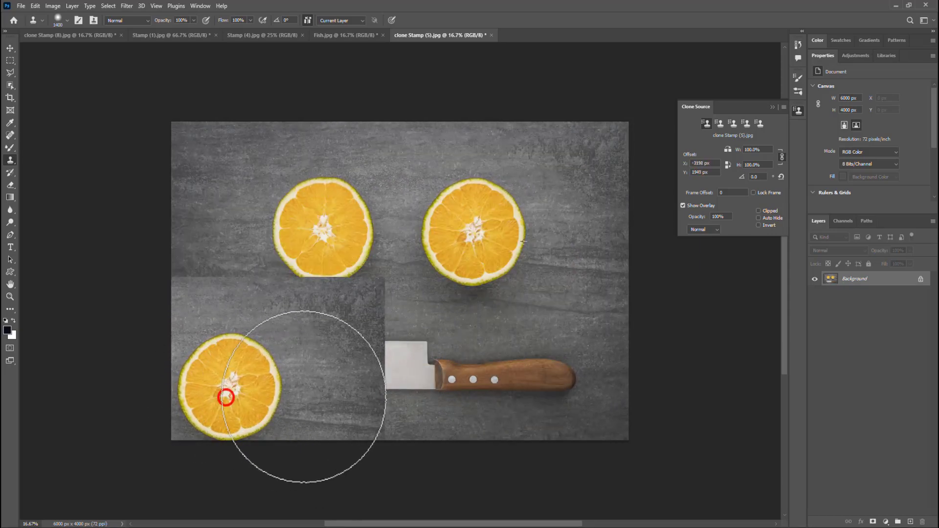
left_click(310, 360, "alt")
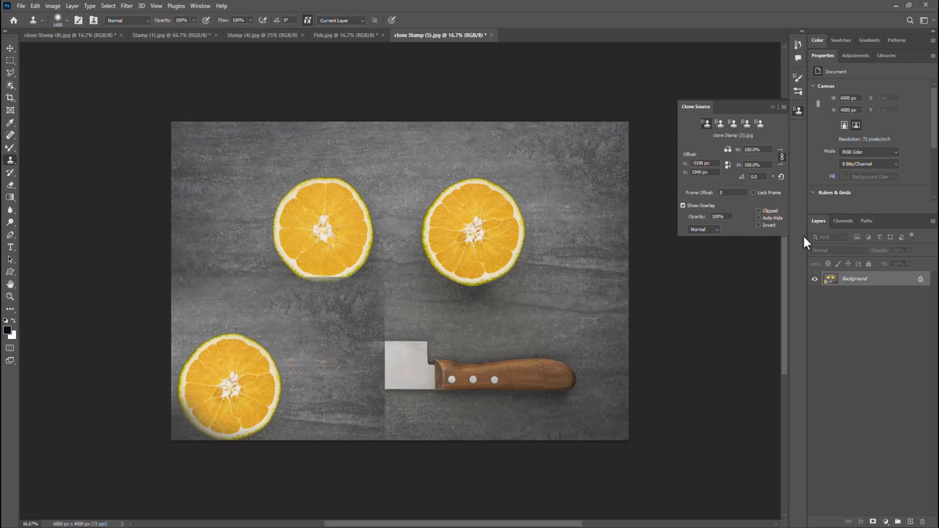
left_click(759, 211)
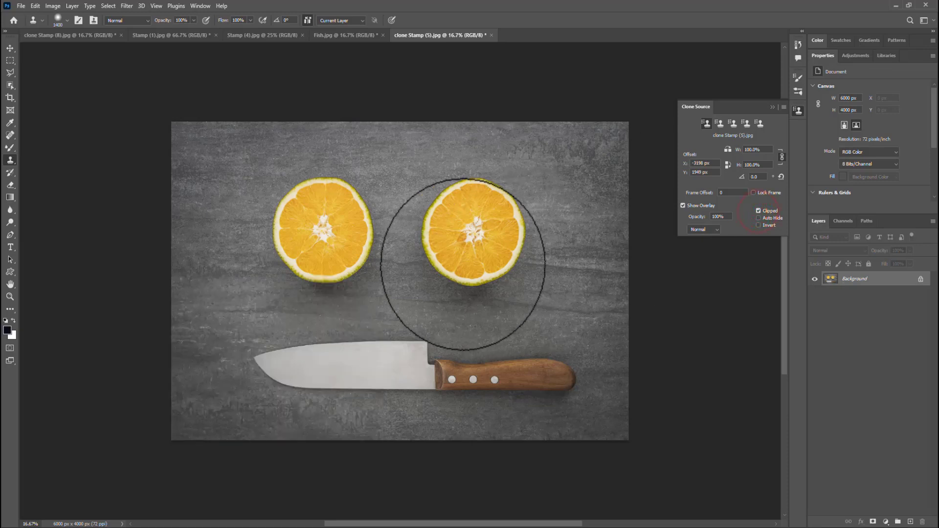
Step: Resample the right orange and try cloning it over the knife's tip with the clipped overlay, undoing the stroke
left_click(456, 243, "alt")
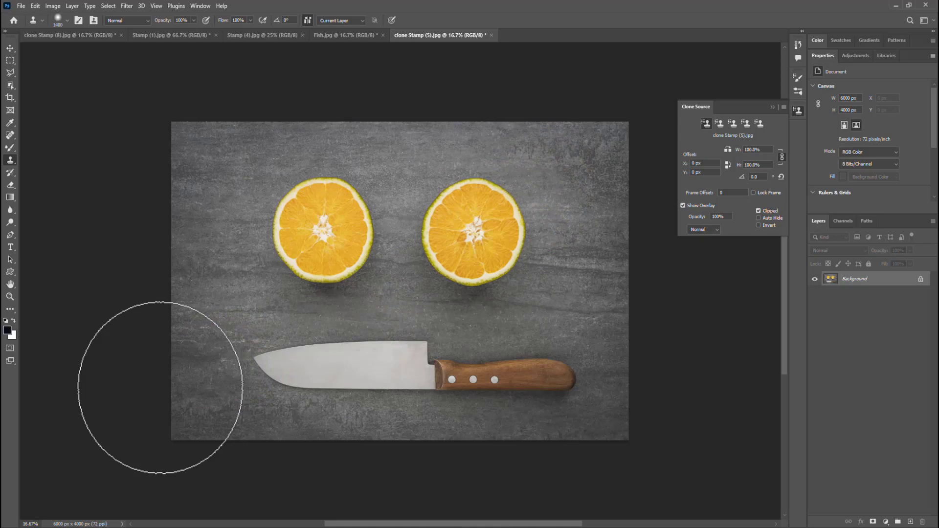
mouse_move(176, 386)
left_mouse_down()
mouse_move(201, 373)
mouse_move(264, 368)
left_mouse_up()
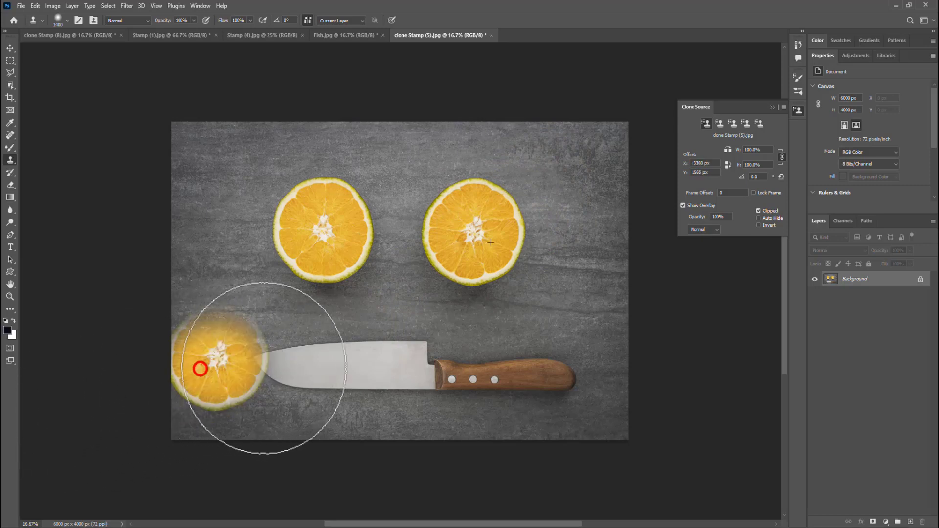
key("ctrl+z")
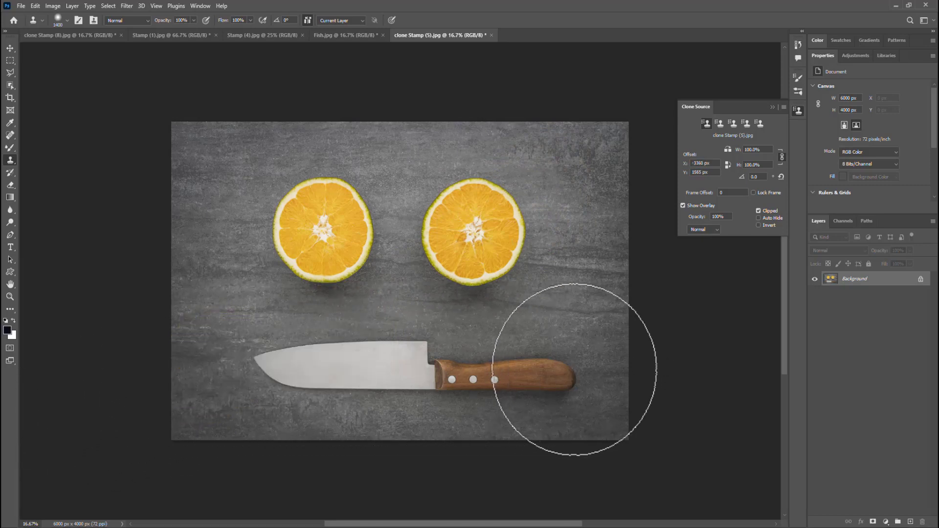
Step: Sample the left orange and try cloning both oranges across the knife with one long stroke, undoing it
left_click(296, 239, "alt")
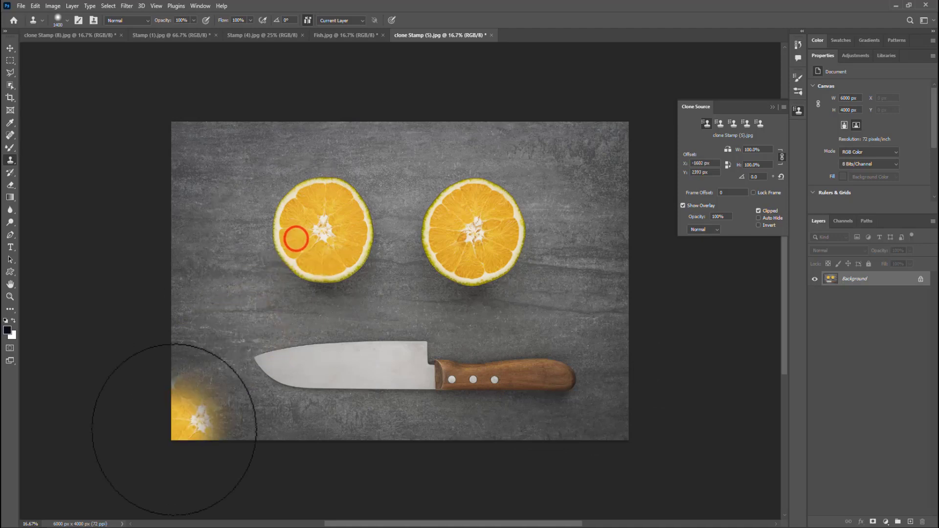
left_click_drag(210, 387, 470, 377)
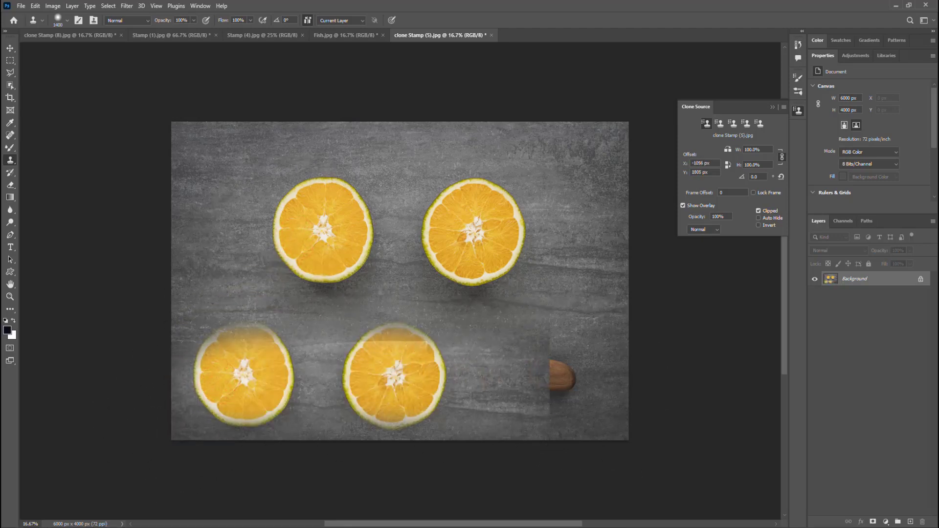
key("ctrl+z")
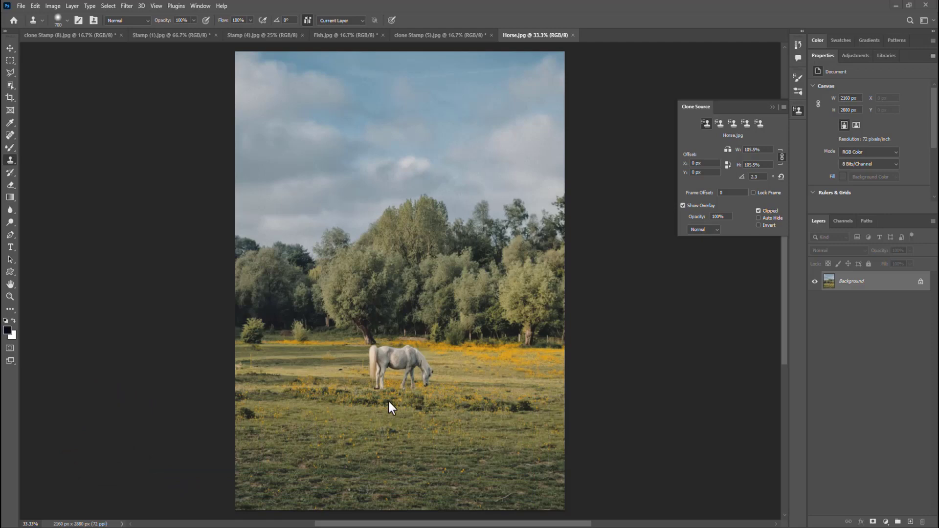
Step: Sample the white horse in Horse.jpg as the clone source
left_click(393, 365, "alt")
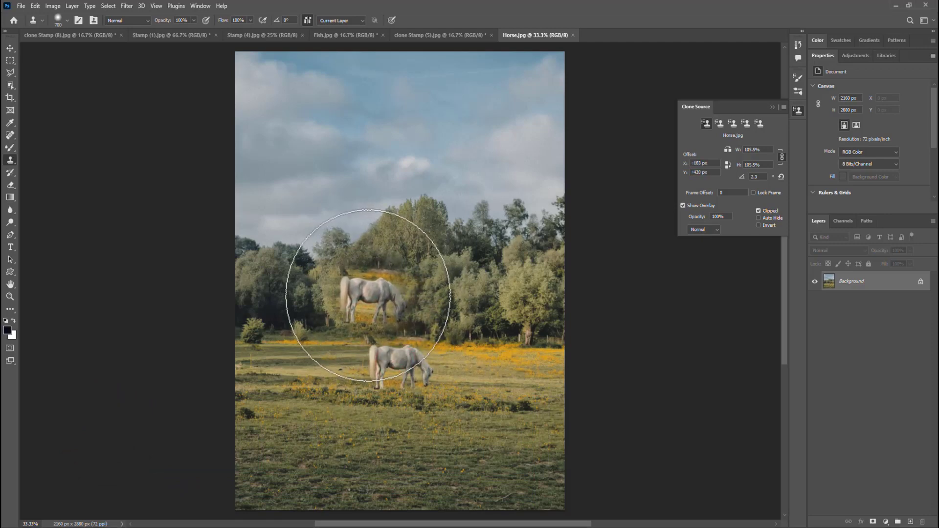
key("bracketright")
key("bracketright")
key("bracketright")
key("bracketright")
key("bracketright")
left_click(368, 295)
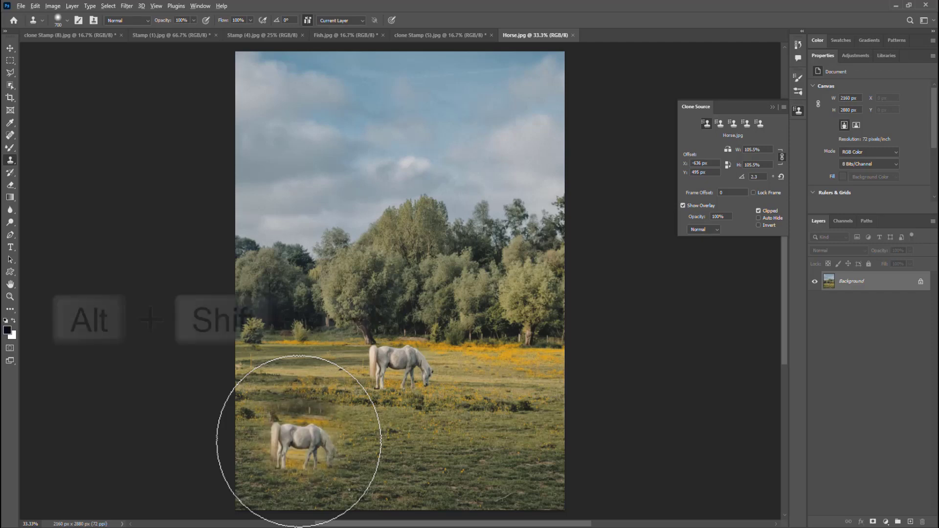
Step: Nudge the horse's clone source horizontally until its X offset is -480 px
key("alt+shift+Left")
key("alt+shift+Left")
key("alt+shift+Left")
key("alt+shift+Left")
key("alt+shift+Left")
key("alt+shift+Left")
key("alt+shift+Left")
key("alt+shift+Left")
key("alt+shift+Left")
key("alt+shift+Left")
key("alt+shift+Left")
key("alt+shift+Left")
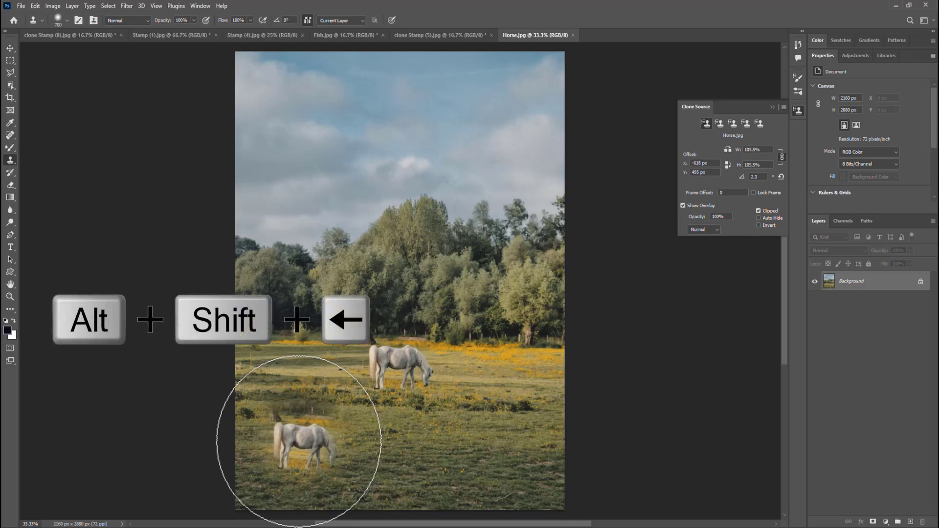
key("alt+shift+Left")
key("alt+shift+Left")
key("alt+shift+Left")
key("alt+shift+Left")
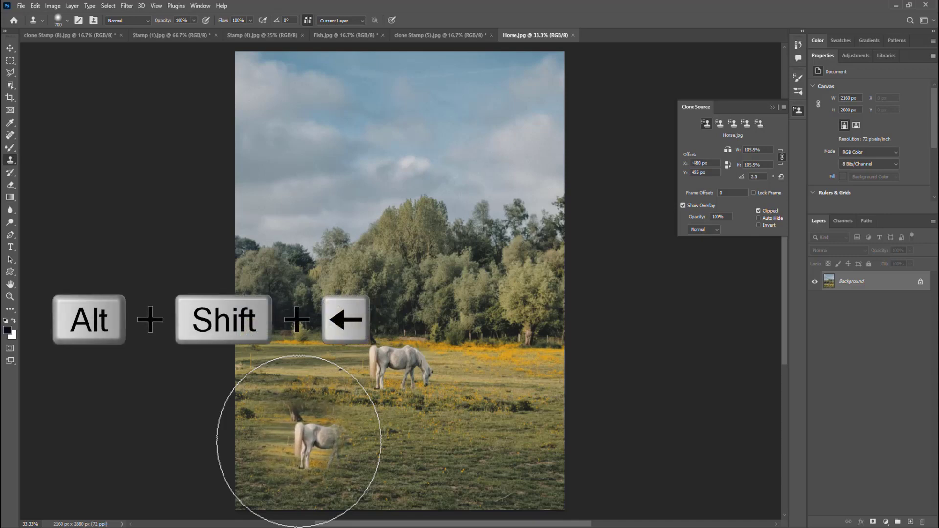
Step: Nudge the horse's clone source vertically and horizontally until its offset is X -633 px, Y 465 px
key("alt+shift+Right")
key("alt+shift+Right")
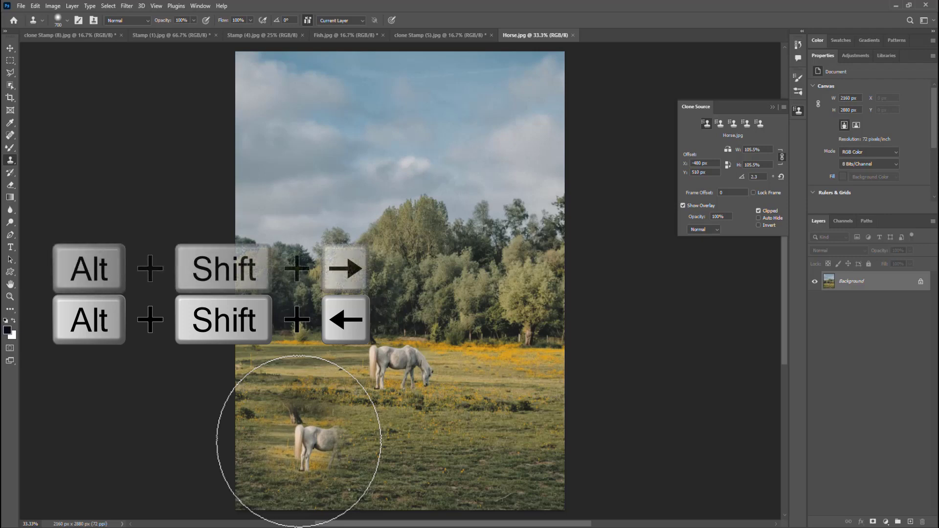
key("alt+shift+Right")
key("alt+shift+Right")
key("alt+shift+Right")
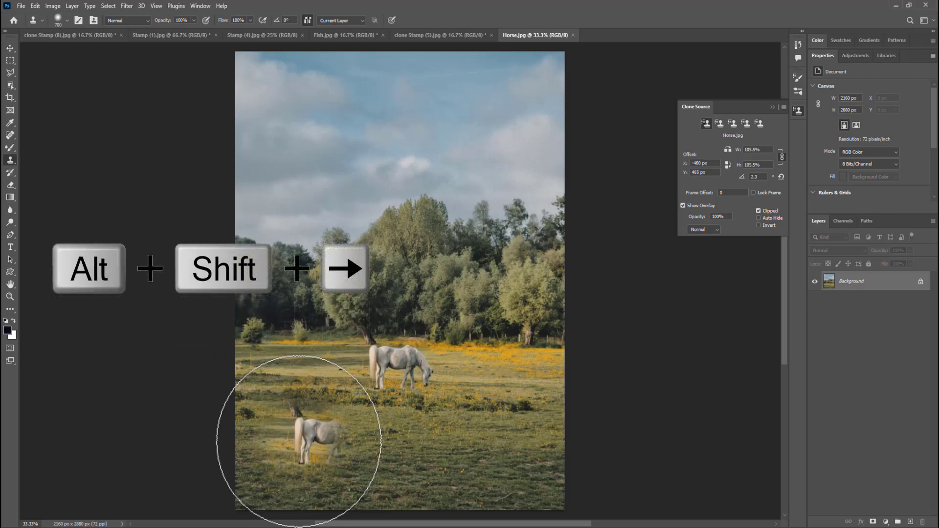
key("alt+shift+Up")
key("alt+shift+Up")
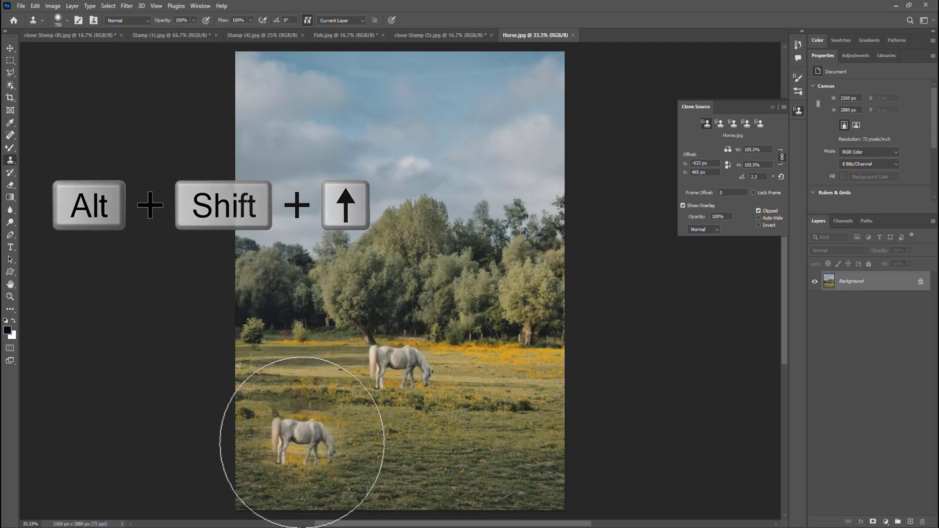
Step: Nudge the horse's clone source sideways in both directions, ending at an X offset of -651 px
key("alt+shift+Right")
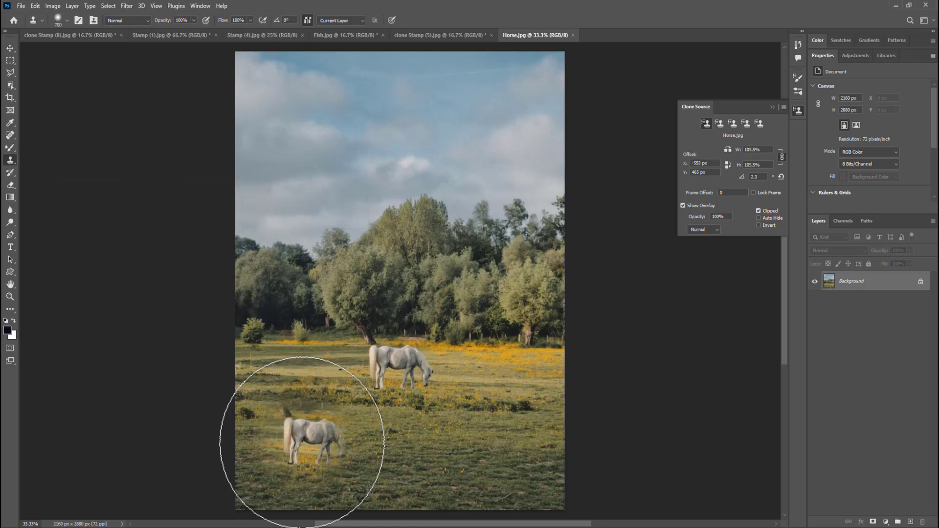
key("alt+shift+Left")
key("alt+shift+Left")
key("alt+shift+Left")
key("alt+shift+Left")
key("alt+shift+Left")
key("alt+shift+Left")
key("alt+shift+Left")
key("alt+shift+Left")
key("alt+shift+Left")
key("alt+shift+Left")
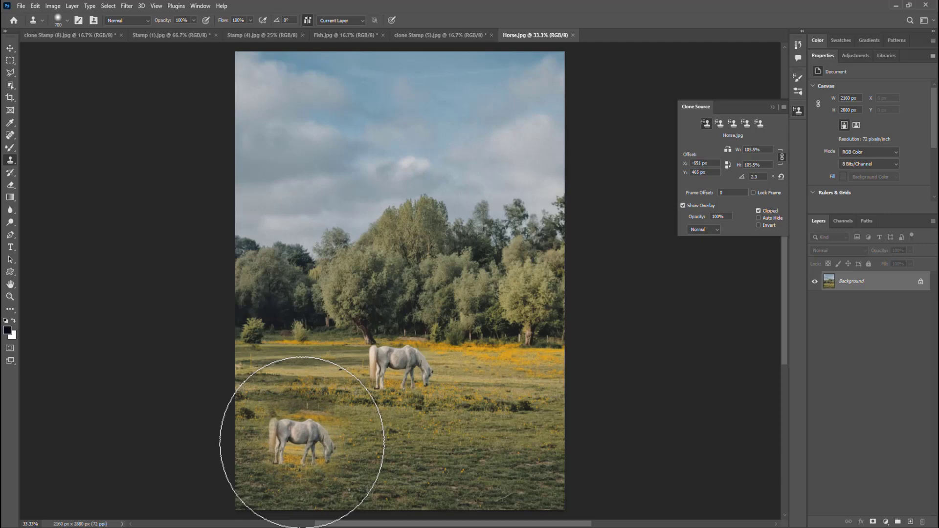
Step: Nudge the horse's clone source upward until its Y offset is 447 px
key("alt+shift+Up")
key("alt+shift+Up")
key("alt+shift+Up")
key("alt+shift+Up")
key("alt+shift+Up")
key("alt+shift+Up")
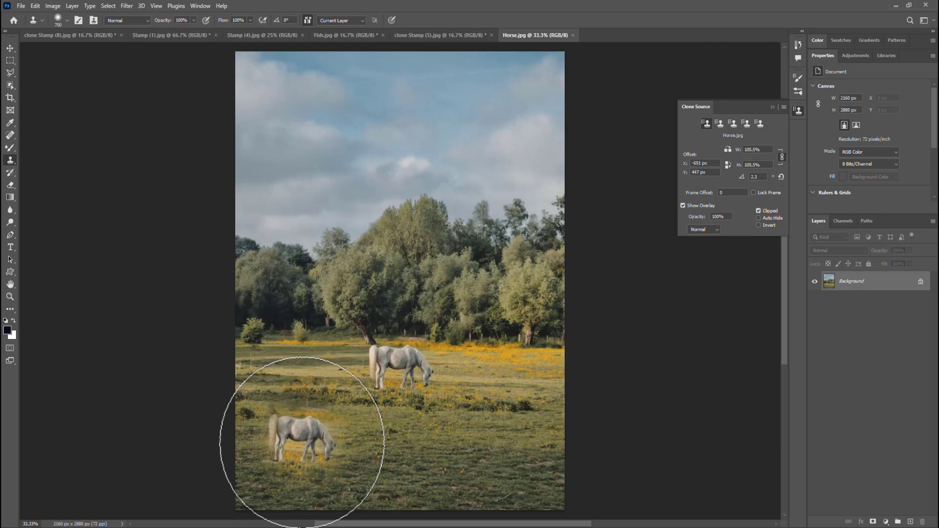
Step: Nudge the horse's clone source downward until its Y offset is 474 px
key("alt+shift+Down")
key("alt+shift+Down")
key("alt+shift+Down")
key("alt+shift+Down")
key("alt+shift+Down")
key("alt+shift+Down")
key("alt+shift+Down")
key("alt+shift+Down")
key("alt+shift+Down")
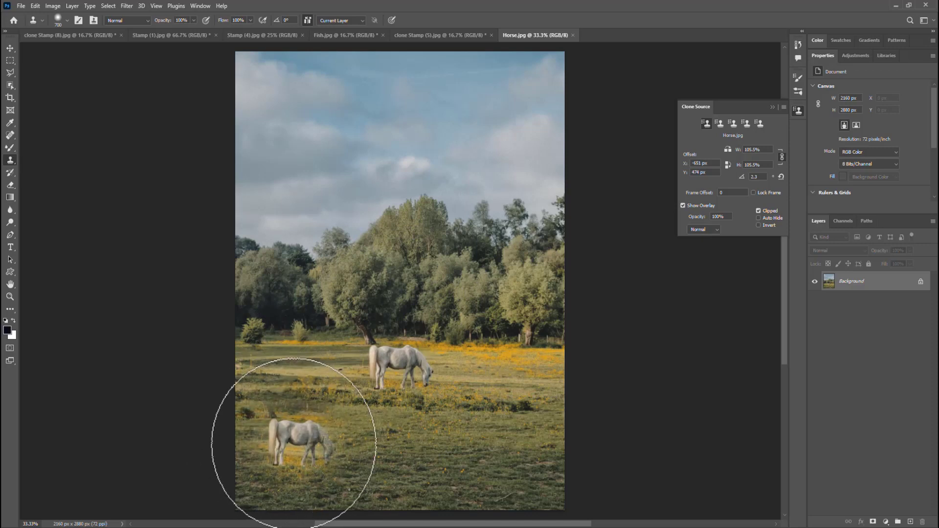
left_click(294, 443)
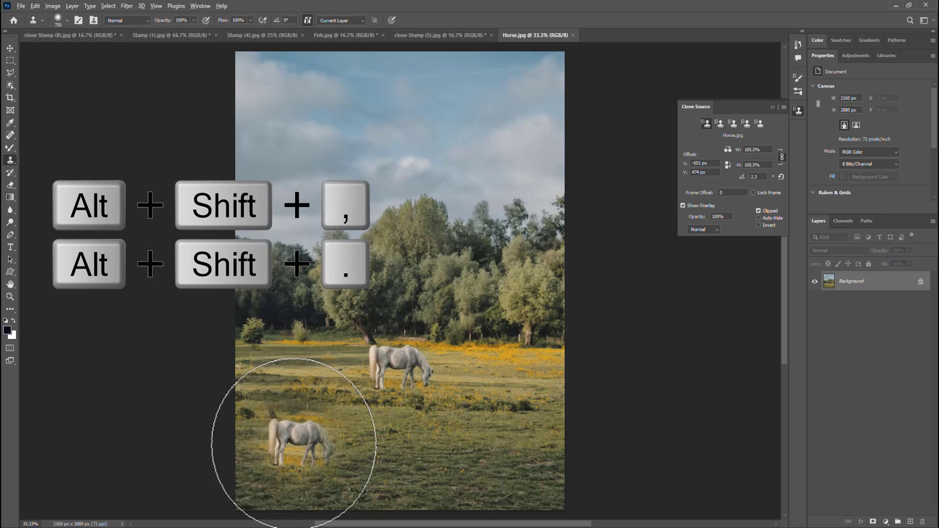
Step: Rotate the horse's clone source clockwise until its angle is 10.5°
key("alt+shift+period")
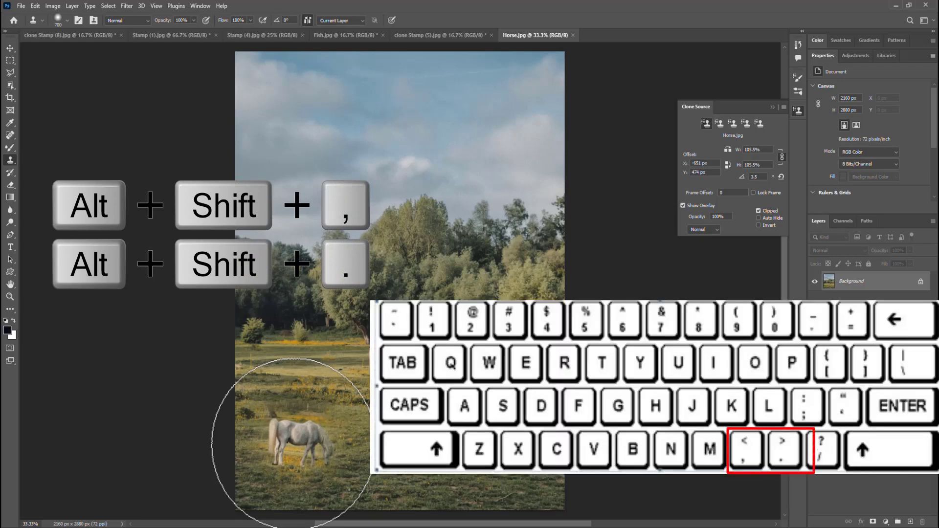
key("alt+shift+period")
key("alt+shift+period")
key("alt+shift+period")
key("alt+shift+period")
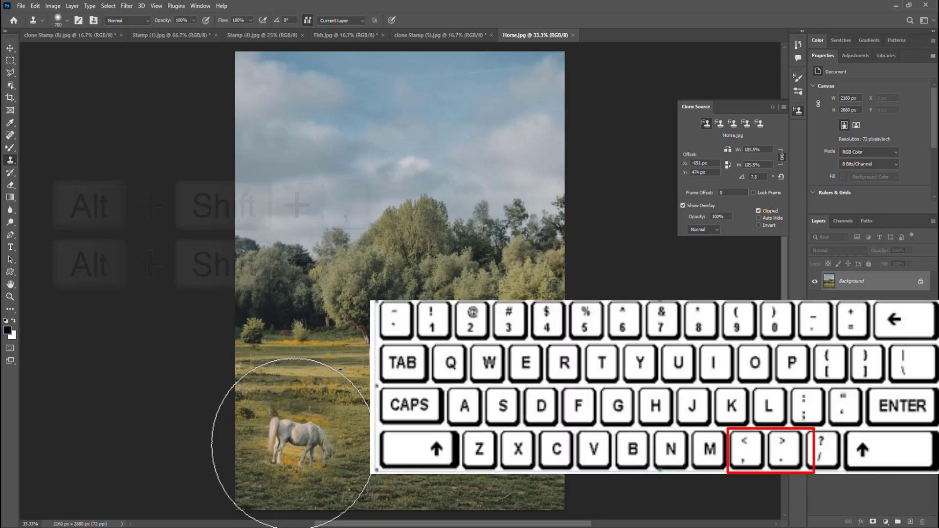
key("alt+shift+period")
key("alt+shift+period")
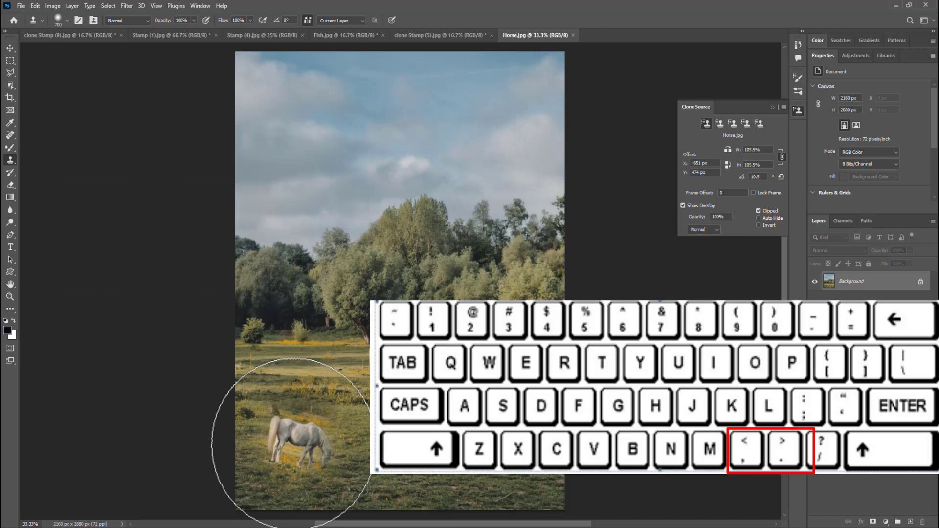
Step: Rotate the horse's clone source counterclockwise in small increments, ending at an angle of -5.7°
key("alt+shift+comma")
key("alt+shift+comma")
key("alt+shift+comma")
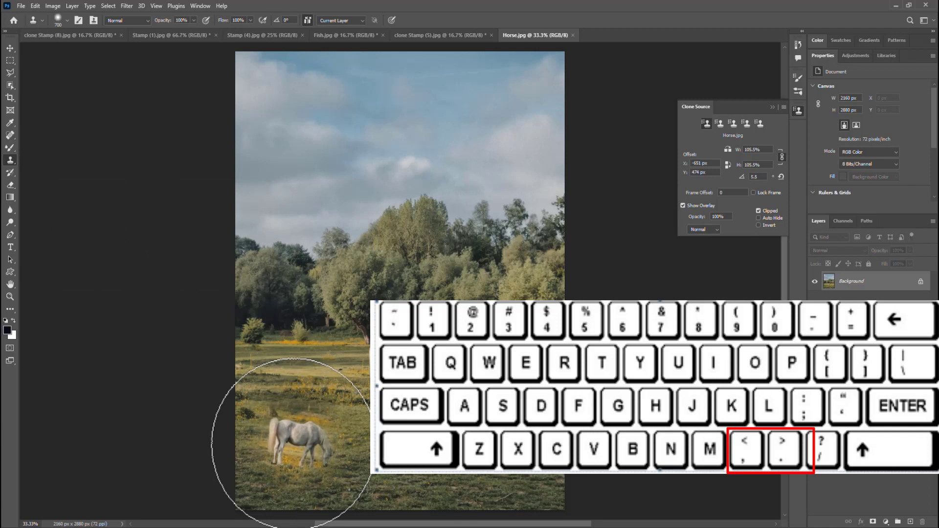
key("alt+shift+comma")
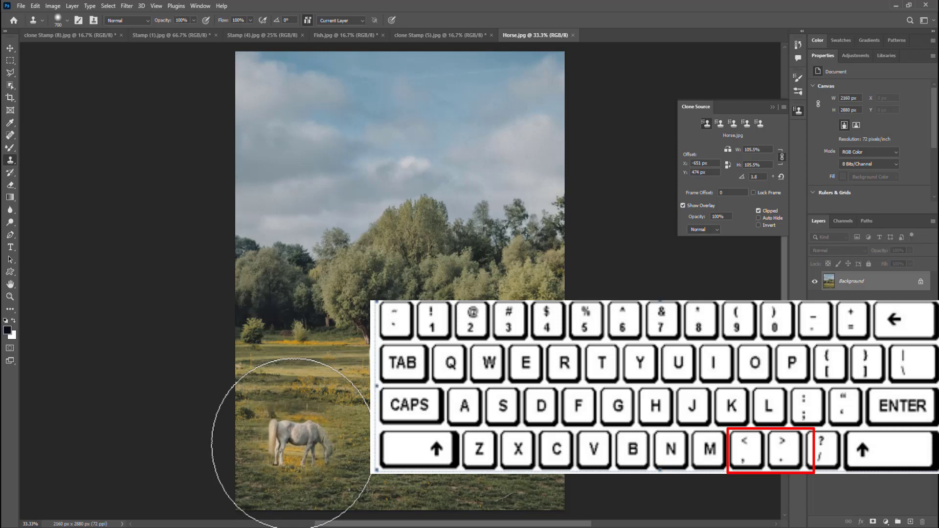
key("alt+shift+comma")
key("alt+shift+comma")
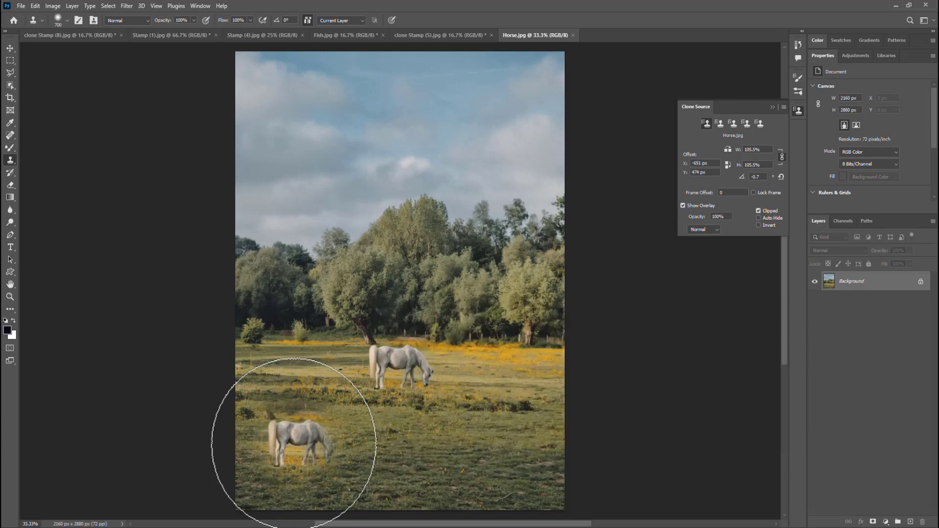
key("alt+shift+period")
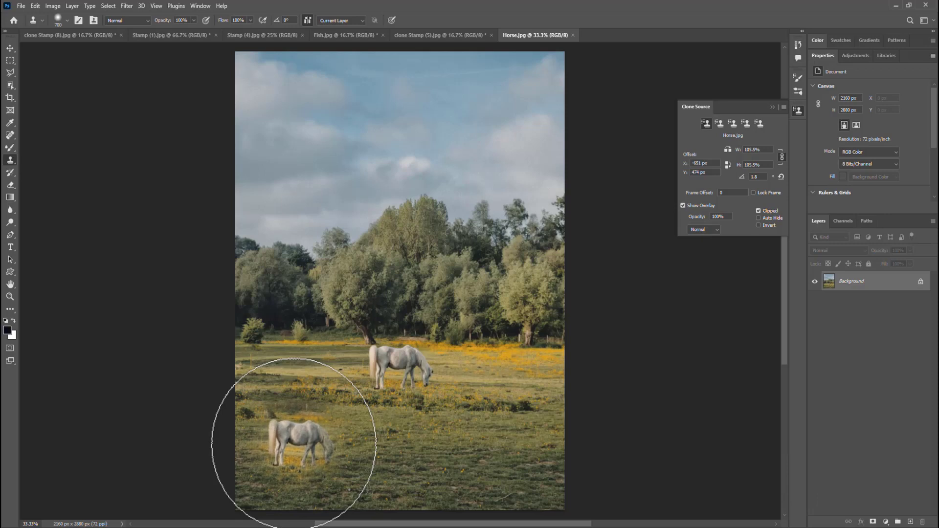
key("alt+shift+comma")
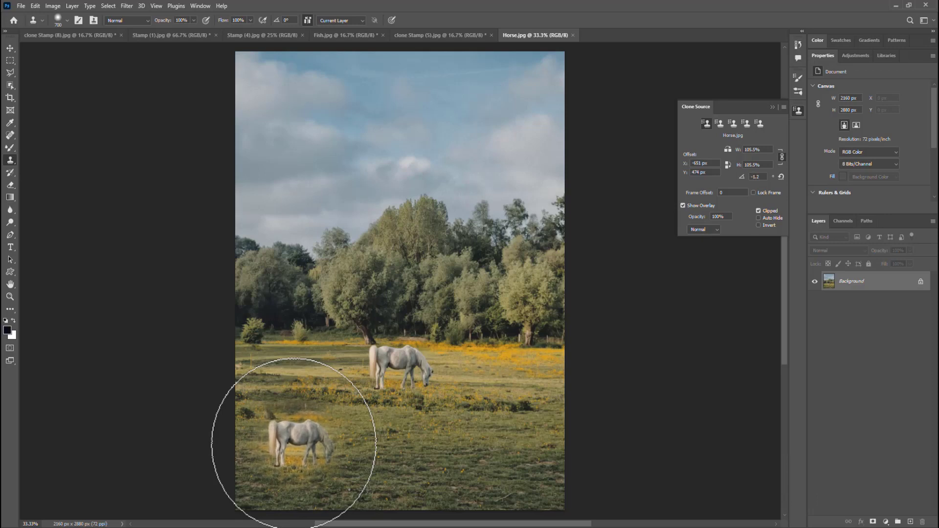
key("alt+shift+comma")
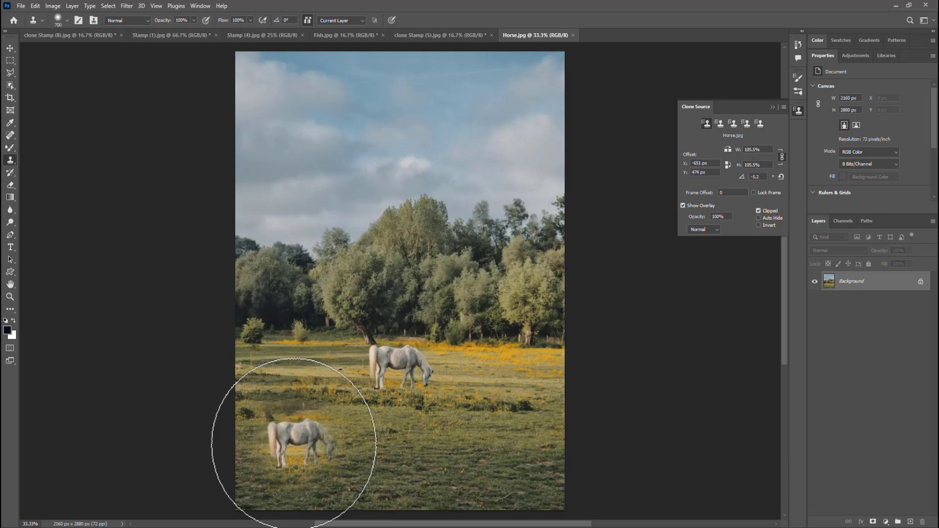
key("alt+shift+comma")
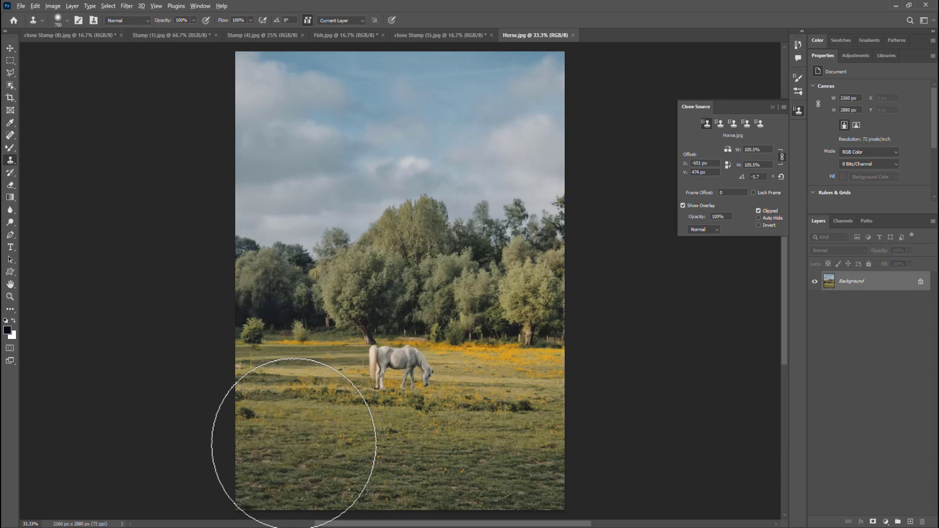
left_click(294, 443)
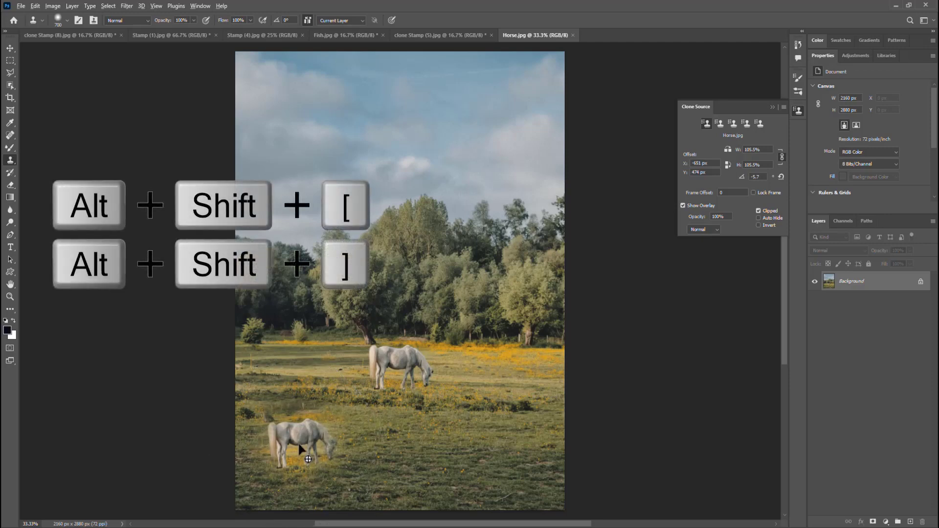
Step: Enlarge the horse's clone source in small increments until its width and height are 144.5%
key("alt+shift+bracketright")
key("alt+shift+bracketright")
key("alt+shift+bracketright")
key("alt+shift+bracketright")
key("alt+shift+bracketright")
key("alt+shift+bracketright")
key("alt+shift+bracketright")
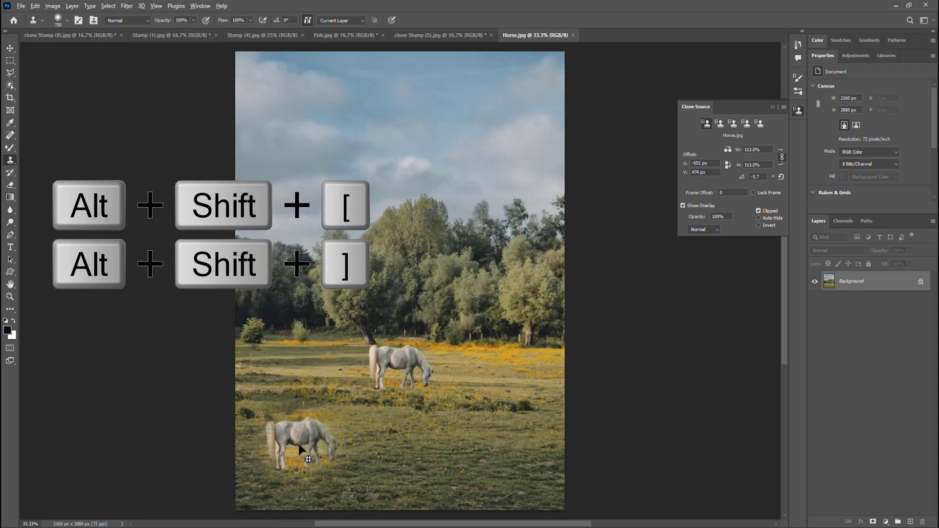
key("alt+shift+bracketright")
key("alt+shift+bracketright")
key("alt+shift+bracketright")
key("alt+shift+bracketright")
key("alt+shift+bracketright")
key("alt+shift+bracketright")
key("alt+shift+bracketright")
key("alt+shift+bracketright")
key("alt+shift+bracketright")
key("alt+shift+bracketright")
key("alt+shift+bracketright")
key("alt+shift+bracketright")
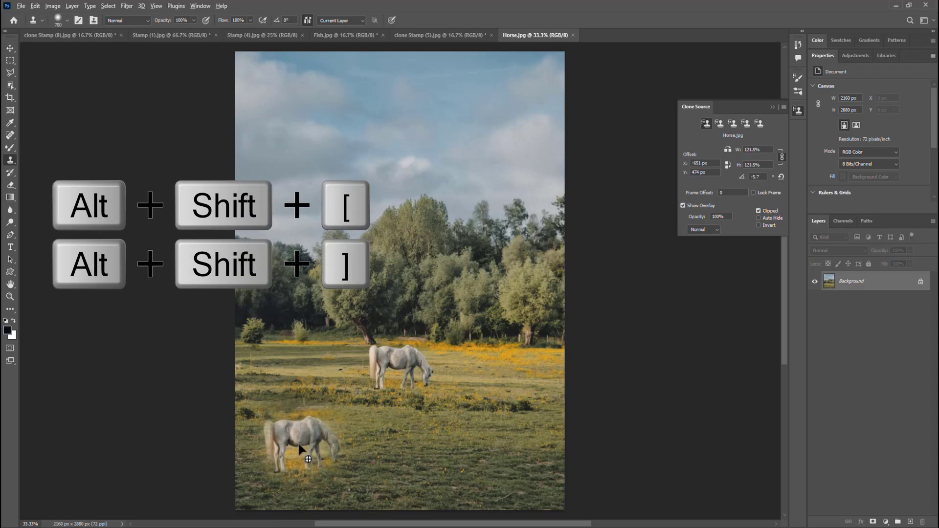
key("alt+shift+bracketright")
key("alt+shift+bracketright")
key("alt+shift+bracketright")
key("alt+shift+bracketright")
key("alt+shift+bracketright")
key("alt+shift+bracketright")
key("alt+shift+bracketright")
key("alt+shift+bracketright")
key("alt+shift+bracketright")
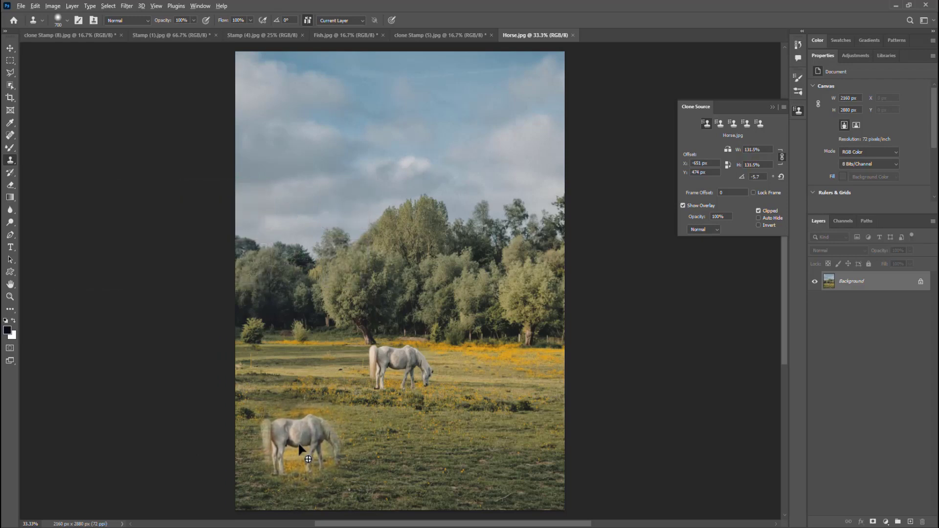
key("alt+shift+bracketright")
key("alt+shift+bracketright")
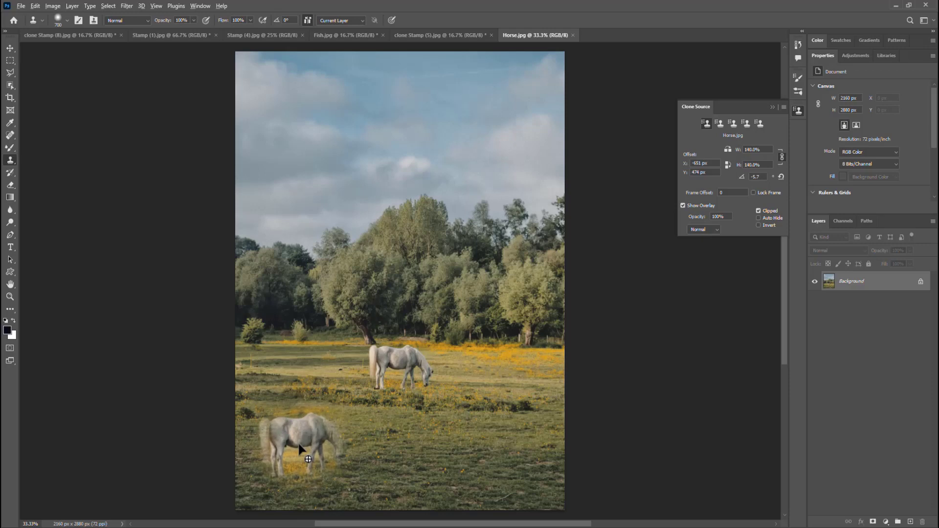
key("alt+shift+bracketright")
key("alt+shift+bracketright")
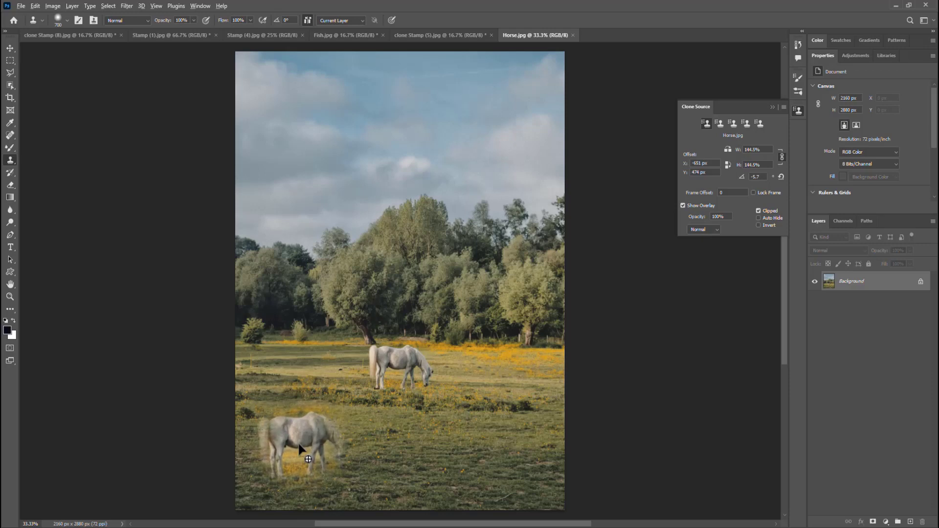
Step: Scale the clone source down and up again to 150.5%, and stamp the enlarged horse in the meadow's lower-left area
key("alt+shift+bracketleft")
key("alt+shift+bracketleft")
key("alt+shift+bracketleft")
key("alt+shift+bracketleft")
key("alt+shift+bracketleft")
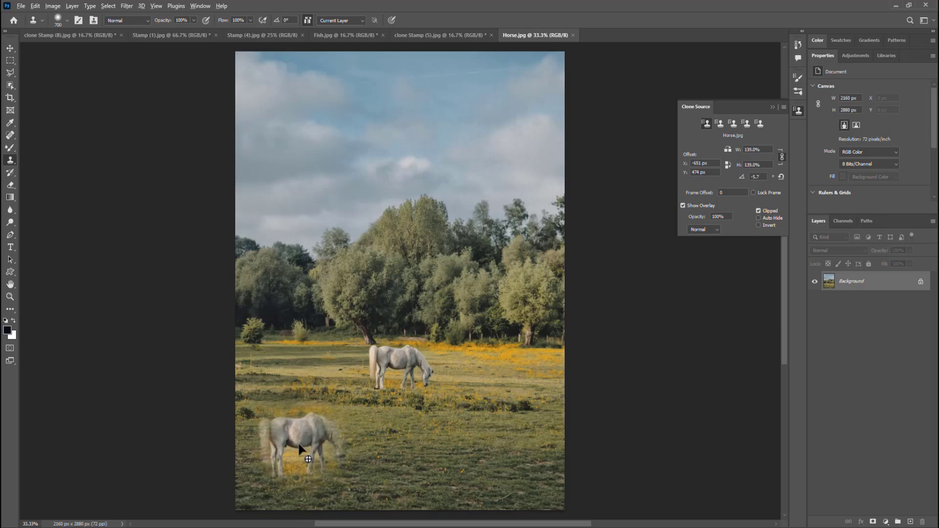
key("alt+shift+bracketright")
key("alt+shift+bracketright")
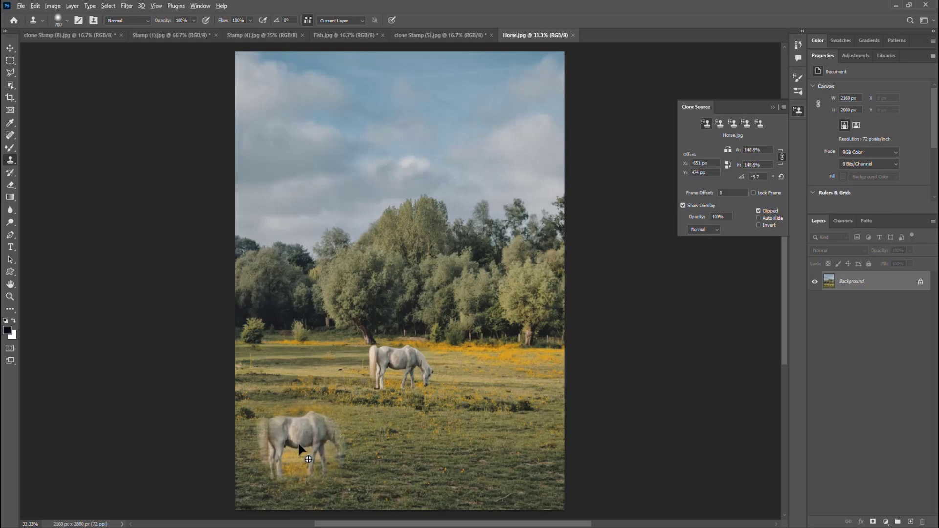
left_click(300, 443)
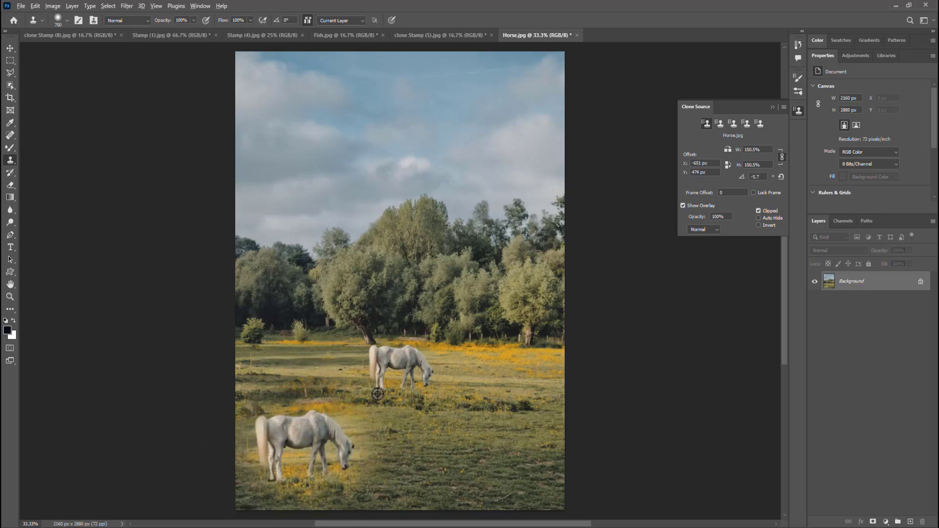
Step: Sample the original white horse again and reduce the clone source's width and height to 106.5%
left_click(388, 359, "alt")
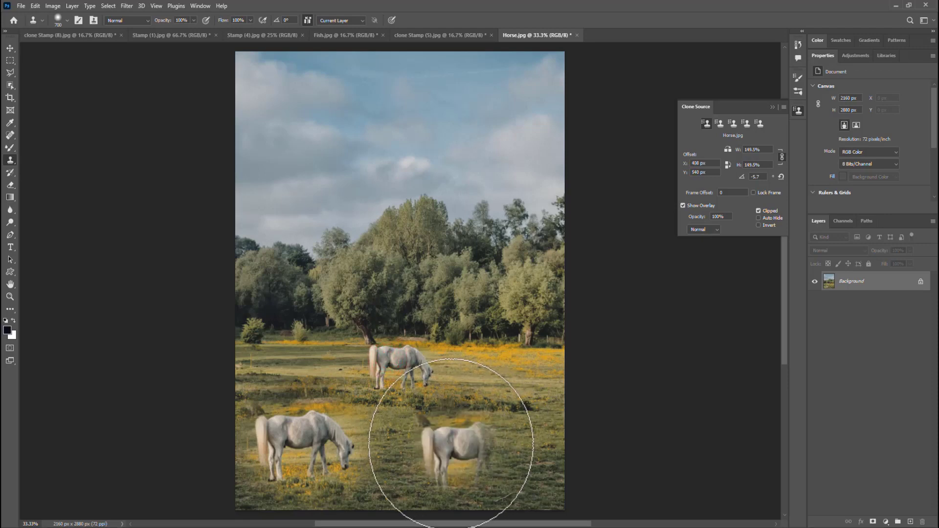
key("alt+shift+bracketleft")
key("alt+shift+bracketleft")
key("alt+shift+bracketleft")
key("alt+shift+bracketleft")
key("alt+shift+bracketleft")
key("alt+shift+bracketleft")
key("alt+shift+bracketleft")
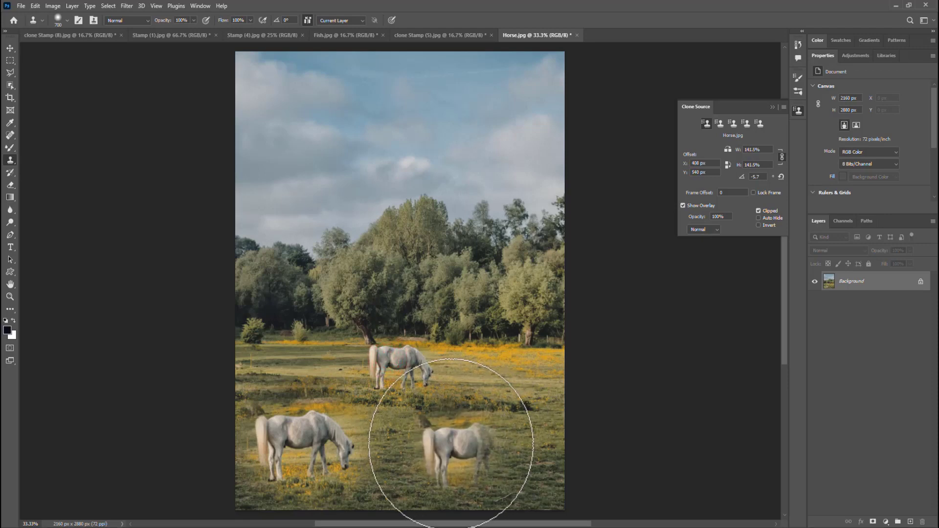
key("alt+shift+bracketleft")
key("alt+shift+bracketleft")
key("alt+shift+bracketleft")
key("alt+shift+bracketleft")
key("alt+shift+bracketleft")
key("alt+shift+bracketleft")
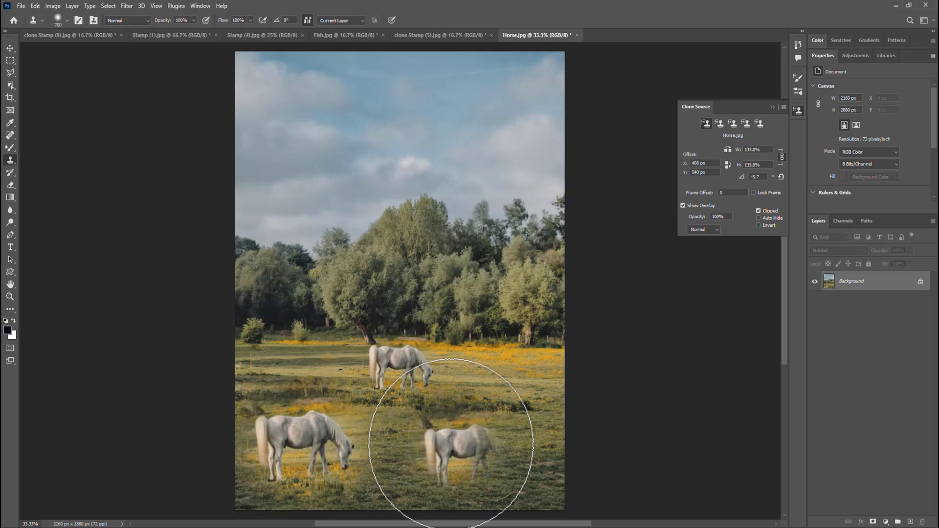
key("alt+shift+bracketleft")
key("alt+shift+bracketleft")
key("alt+shift+bracketleft")
key("alt+shift+bracketleft")
key("alt+shift+bracketleft")
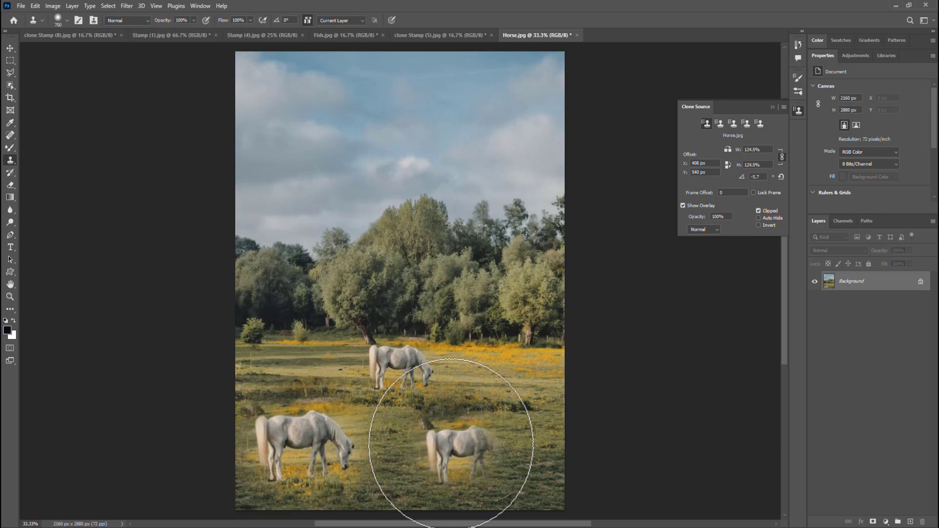
key("alt+shift+bracketleft")
key("alt+shift+bracketleft")
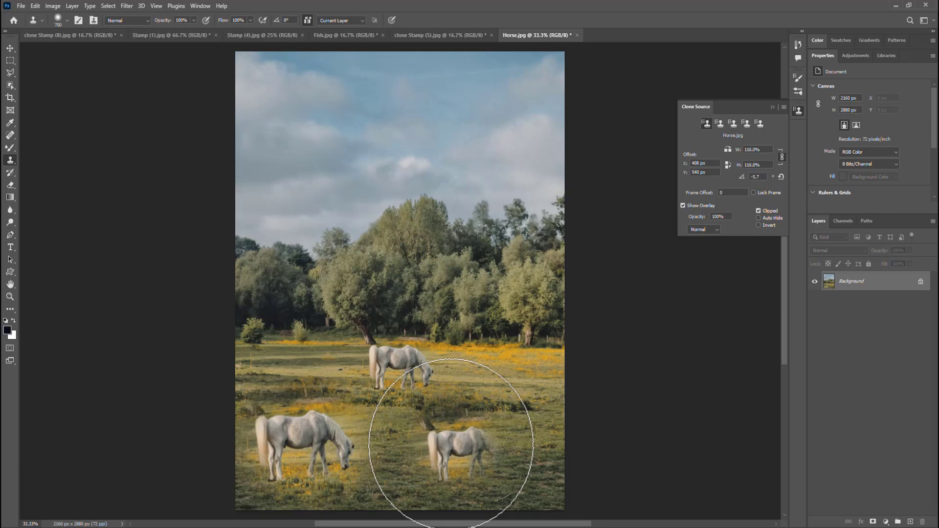
key("alt+shift+bracketleft")
key("alt+shift+bracketleft")
key("alt+shift+bracketleft")
key("alt+shift+bracketleft")
key("alt+shift+bracketleft")
key("alt+shift+bracketleft")
key("alt+shift+bracketleft")
key("alt+shift+bracketleft")
key("alt+shift+bracketleft")
key("alt+shift+bracketleft")
key("alt+shift+bracketleft")
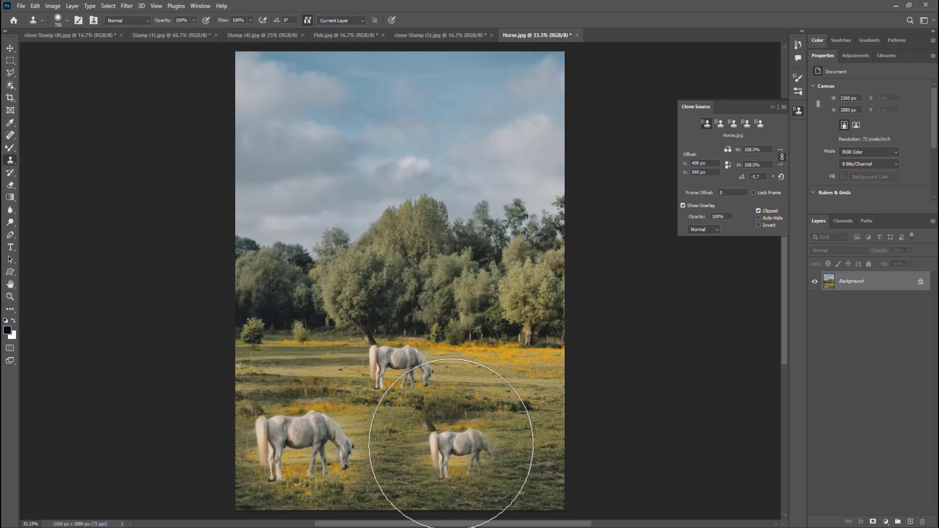
Step: Nudge the newly sampled horse's clone source to the right until its X offset is 465 px
key("alt+shift+Right")
key("alt+shift+Right")
key("alt+shift+Right")
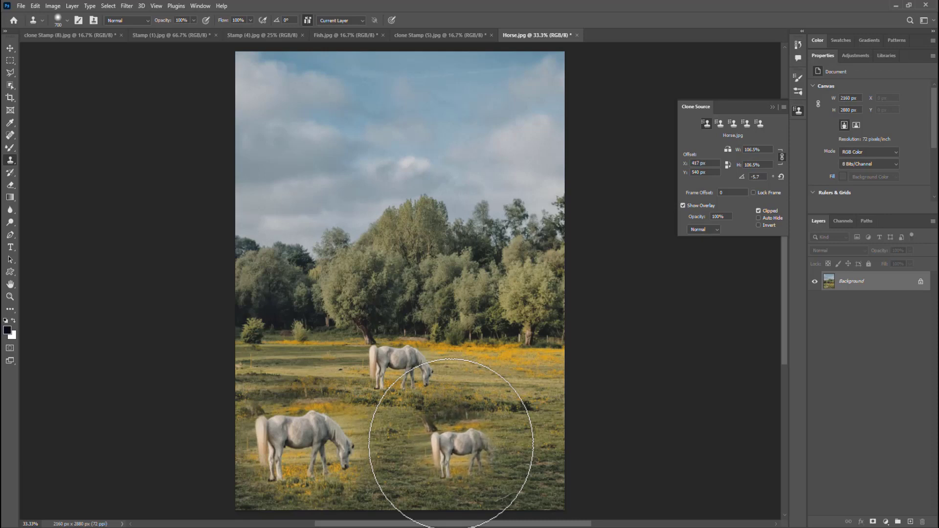
key("alt+shift+Down")
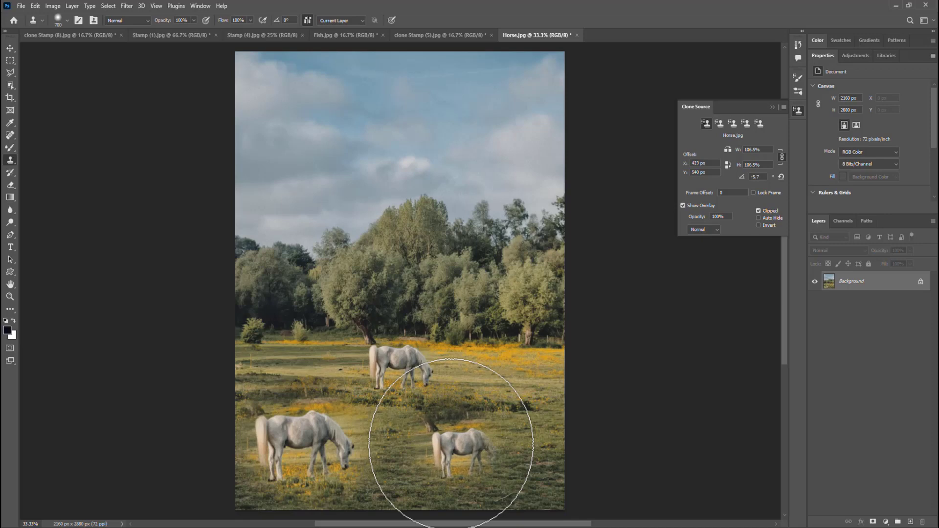
key("alt+shift+Right")
key("alt+shift+Right")
key("alt+shift+Right")
key("alt+shift+Right")
key("alt+shift+Right")
key("alt+shift+Right")
key("alt+shift+Right")
key("alt+shift+Right")
key("alt+shift+Right")
key("alt+shift+Right")
key("alt+shift+Right")
key("alt+shift+Right")
key("alt+shift+Right")
key("alt+shift+Right")
key("alt+shift+Right")
key("alt+shift+Right")
Step: Nudge the newly sampled horse's clone source downward until its Y offset is 600 px
key("alt+shift+Down")
key("alt+shift+Down")
key("alt+shift+Down")
key("alt+shift+Down")
key("alt+shift+Down")
key("alt+shift+Down")
key("alt+shift+Down")
key("alt+shift+Down")
key("alt+shift+Down")
key("alt+shift+Down")
key("alt+shift+Down")
key("alt+shift+Down")
key("alt+shift+Down")
key("alt+shift+Down")
key("alt+shift+Down")
key("alt+shift+Down")
key("alt+shift+Down")
key("alt+shift+Down")
key("alt+shift+Down")
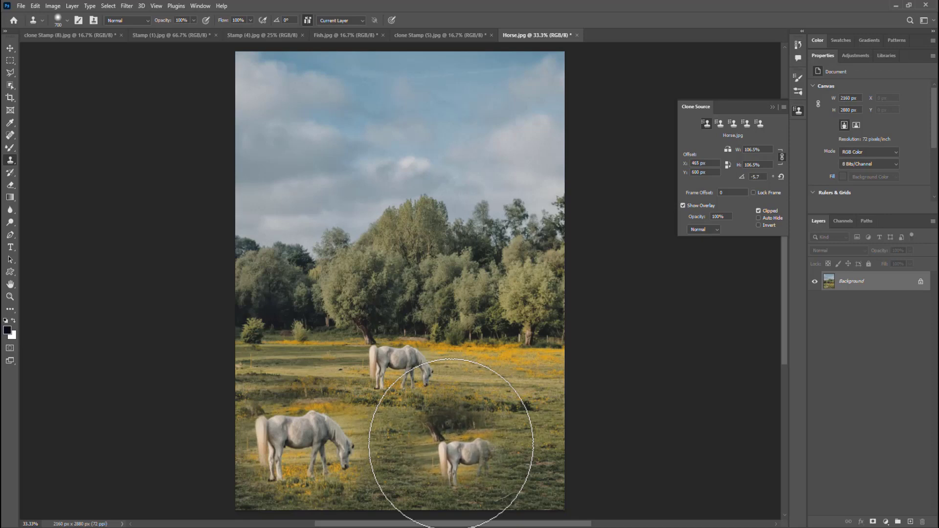
Step: Nudge the horse's clone source to the left until its X offset is 300 px
key("alt+shift+Left")
key("alt+shift+Left")
key("alt+shift+Left")
key("alt+shift+Left")
key("alt+shift+Left")
key("alt+shift+Left")
key("alt+shift+Left")
key("alt+shift+Left")
key("alt+shift+Left")
key("alt+shift+Left")
key("alt+shift+Left")
key("alt+shift+Left")
key("alt+shift+Left")
key("alt+shift+Left")
key("alt+shift+Left")
key("alt+shift+Left")
key("alt+shift+Left")
key("alt+shift+Left")
key("alt+shift+Left")
key("alt+shift+Left")
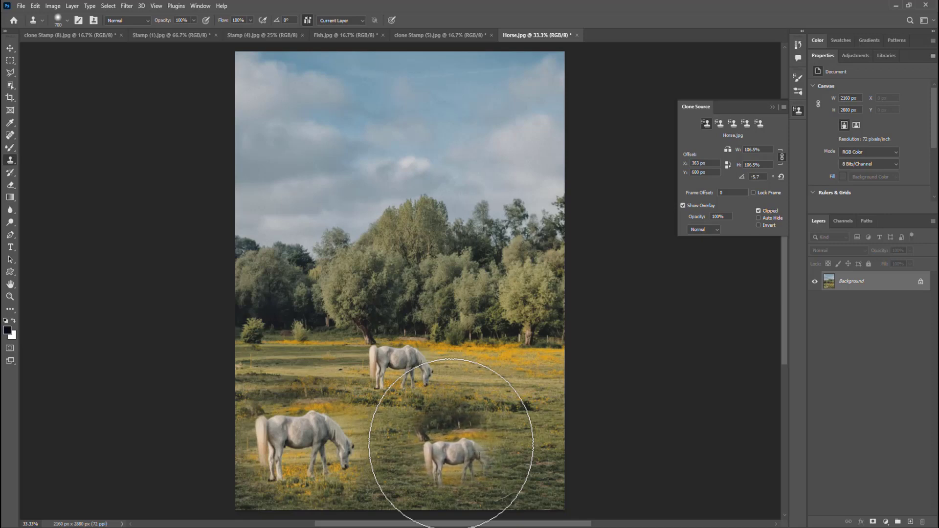
key("alt+shift+Left")
key("alt+shift+Left")
key("alt+shift+Left")
key("alt+shift+Left")
key("alt+shift+Left")
key("alt+shift+Left")
Step: Nudge the horse's clone source upward until its Y offset is 546 px
key("alt+shift+Up")
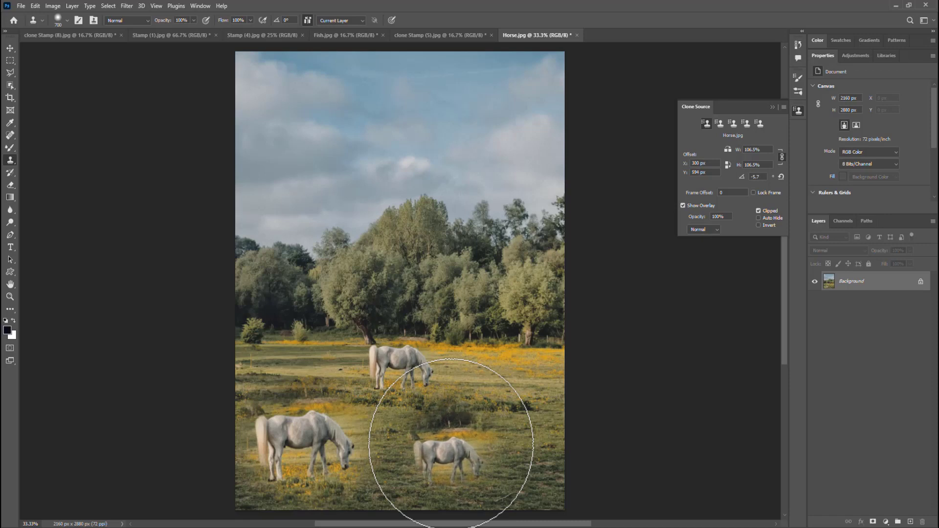
key("alt+shift+Up")
key("alt+shift+Up")
key("alt+shift+Up")
key("alt+shift+Up")
key("alt+shift+Up")
key("alt+shift+Up")
key("alt+shift+Up")
key("alt+shift+Up")
key("alt+shift+Up")
key("alt+shift+Up")
key("alt+shift+Up")
key("alt+shift+Up")
key("alt+shift+Up")
key("alt+shift+Up")
key("alt+shift+Up")
key("alt+shift+Up")
key("alt+shift+Up")
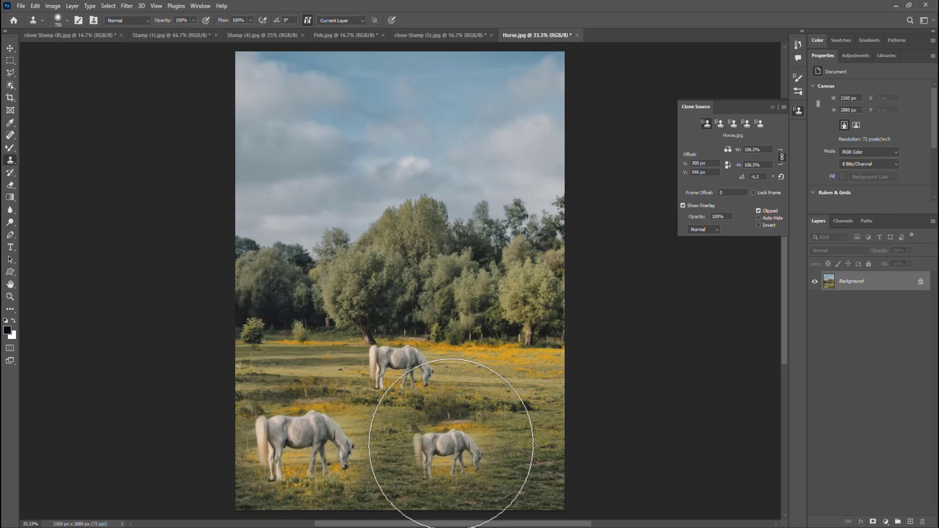
Step: Rotate the horse's clone source counterclockwise in small increments until its angle is -17.0°
key("alt+shift+comma")
key("alt+shift+comma")
key("alt+shift+comma")
key("alt+shift+comma")
key("alt+shift+comma")
key("alt+shift+comma")
key("alt+shift+comma")
key("alt+shift+comma")
key("alt+shift+comma")
key("alt+shift+comma")
key("alt+shift+comma")
key("alt+shift+comma")
key("alt+shift+comma")
key("alt+shift+comma")
key("alt+shift+comma")
key("alt+shift+comma")
key("alt+shift+comma")
key("alt+shift+comma")
key("alt+shift+comma")
key("alt+shift+comma")
key("alt+shift+comma")
key("alt+shift+comma")
key("alt+shift+comma")
key("alt+shift+comma")
key("alt+shift+comma")
key("alt+shift+comma")
key("alt+shift+comma")
key("alt+shift+comma")
key("alt+shift+comma")
key("alt+shift+comma")
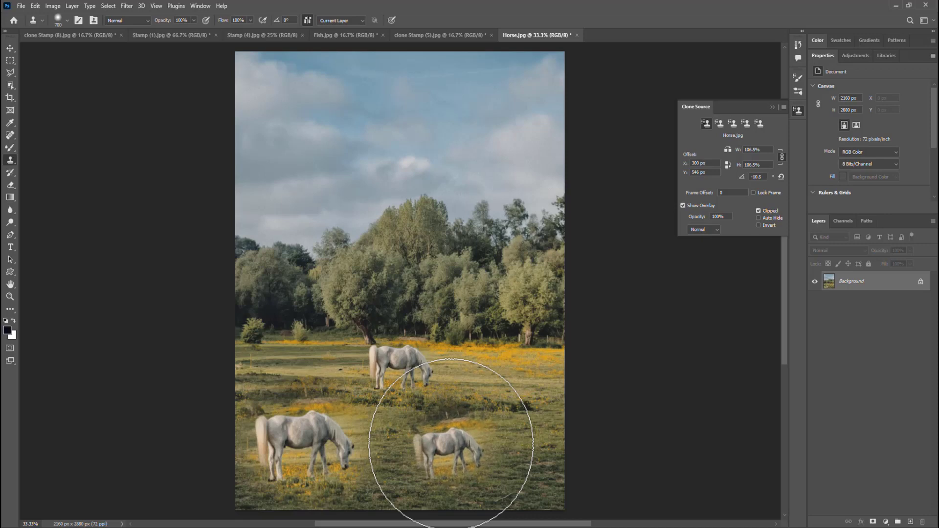
key("alt+shift+comma")
key("alt+shift+comma")
key("alt+shift+comma")
key("alt+shift+comma")
key("alt+shift+comma")
key("alt+shift+comma")
key("alt+shift+comma")
key("alt+shift+comma")
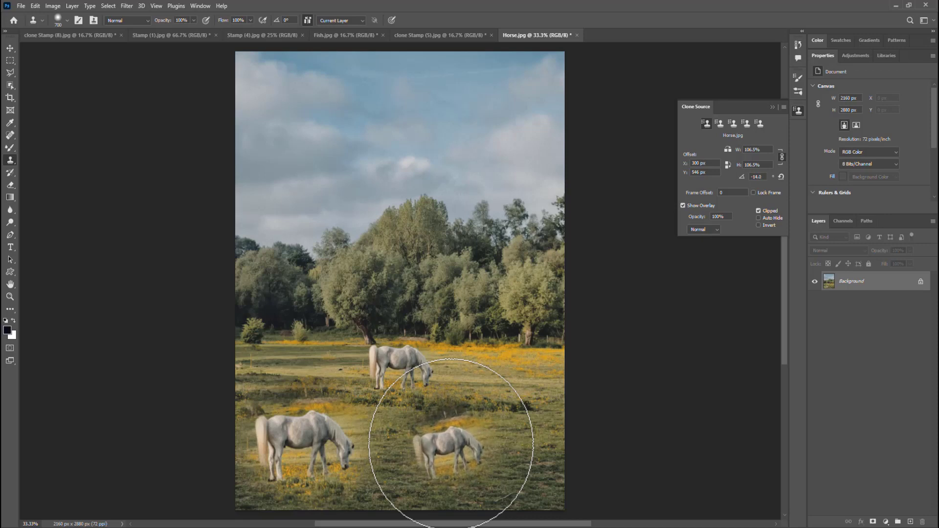
key("alt+shift+comma")
key("alt+shift+comma")
key("alt+shift+comma")
key("alt+shift+comma")
key("alt+shift+comma")
key("alt+shift+comma")
key("alt+shift+comma")
key("alt+shift+comma")
key("alt+shift+comma")
key("alt+shift+comma")
key("alt+shift+comma")
key("alt+shift+comma")
key("alt+shift+comma")
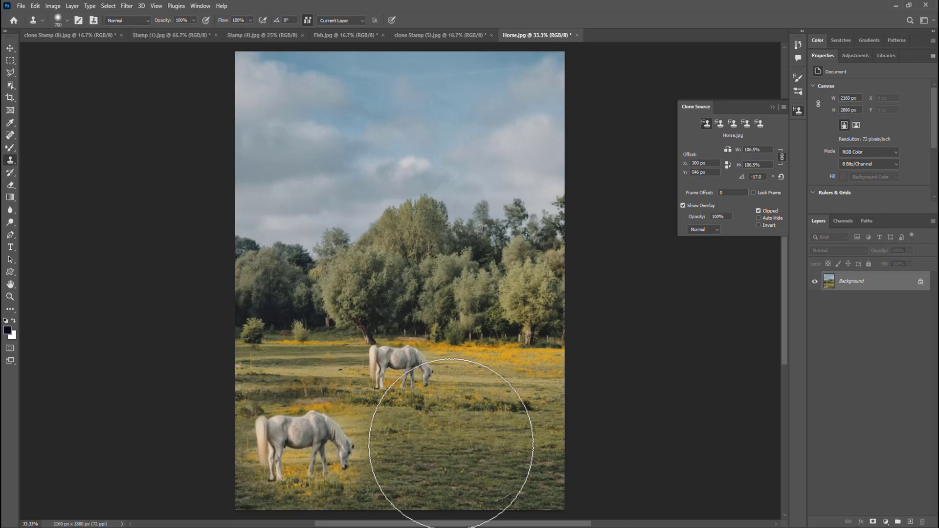